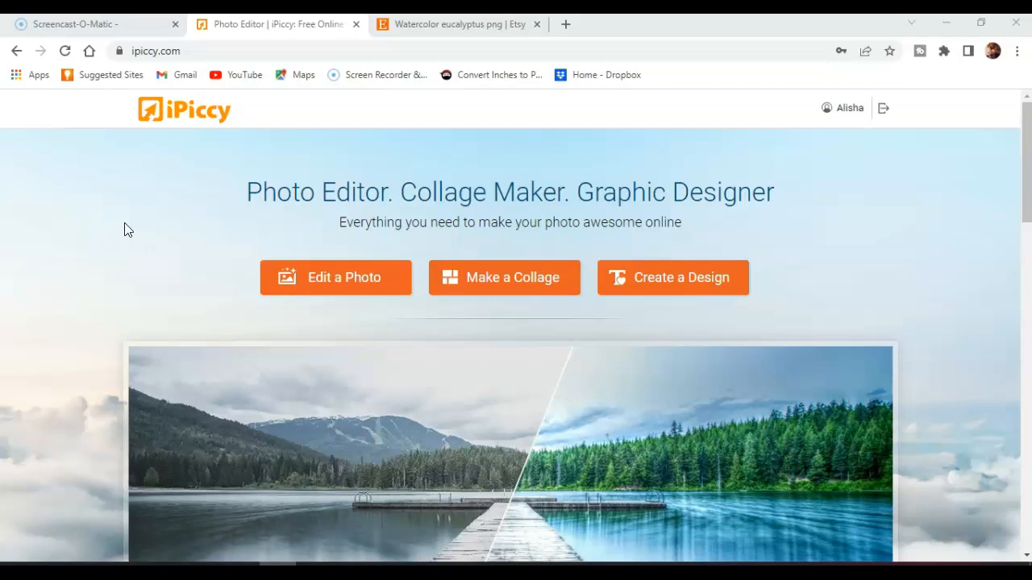
Start a new blank design using the 5 x 7" preset size at 2400 x 3360 pixels.
{"action": "left_click", "coordinate": [666, 284]}
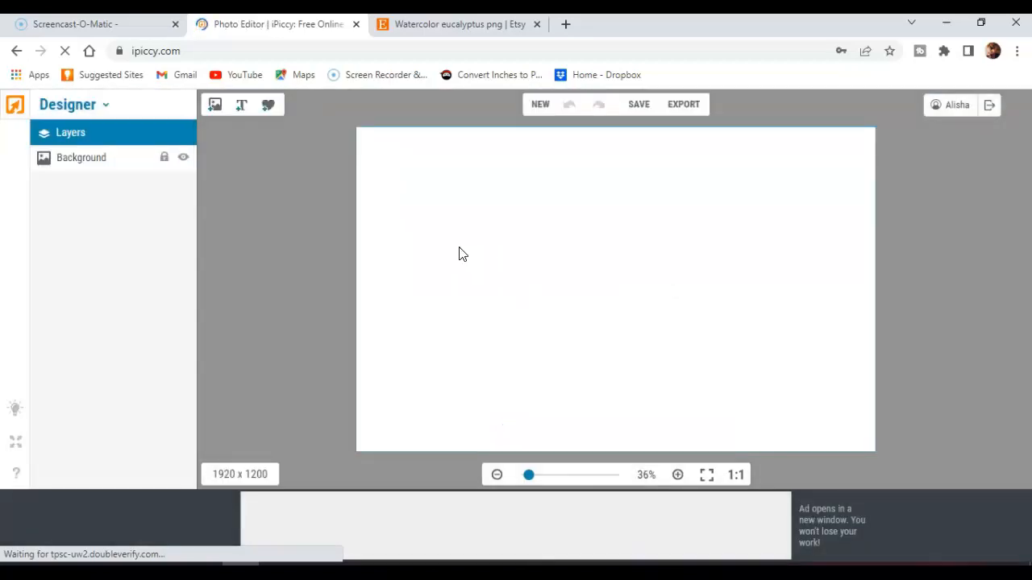
{"action": "left_click", "coordinate": [538, 105]}
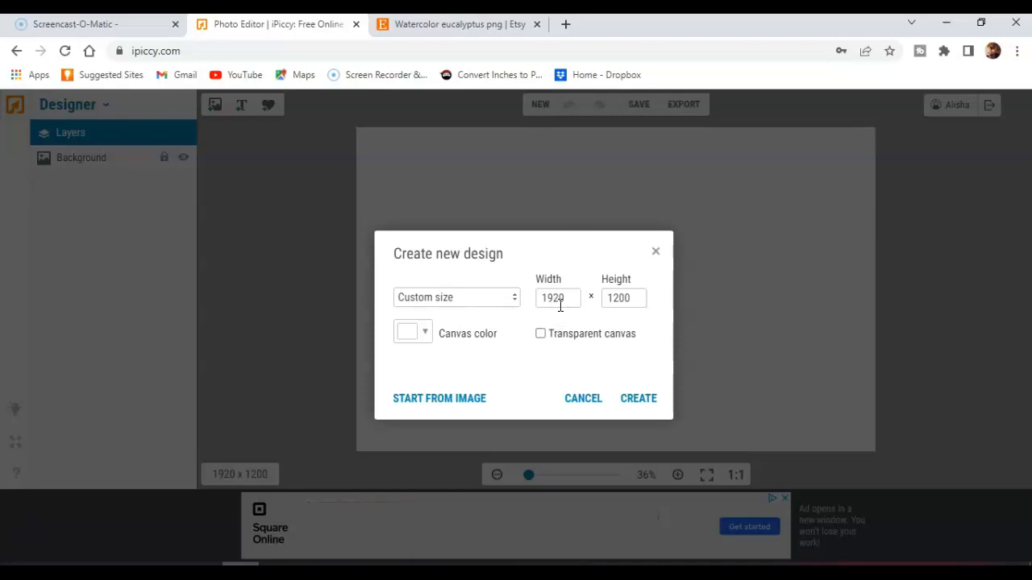
{"action": "left_click", "coordinate": [512, 305]}
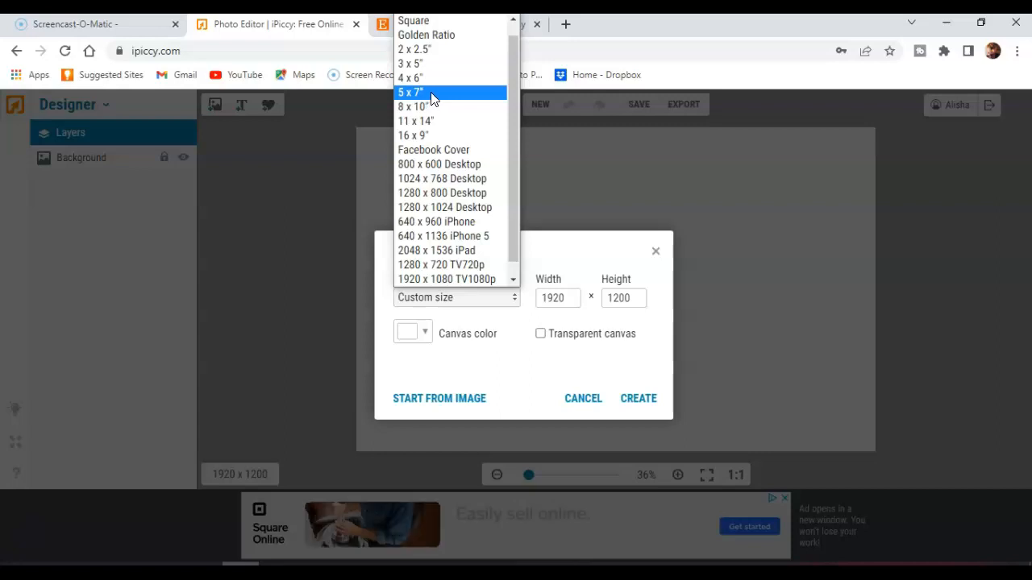
{"action": "left_click", "coordinate": [432, 95]}
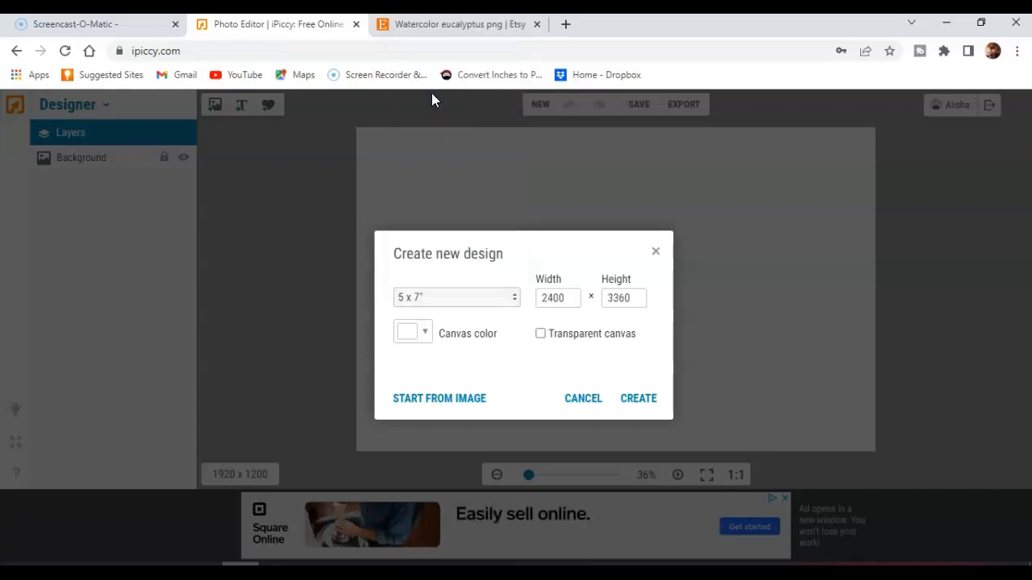
{"action": "left_click", "coordinate": [637, 398]}
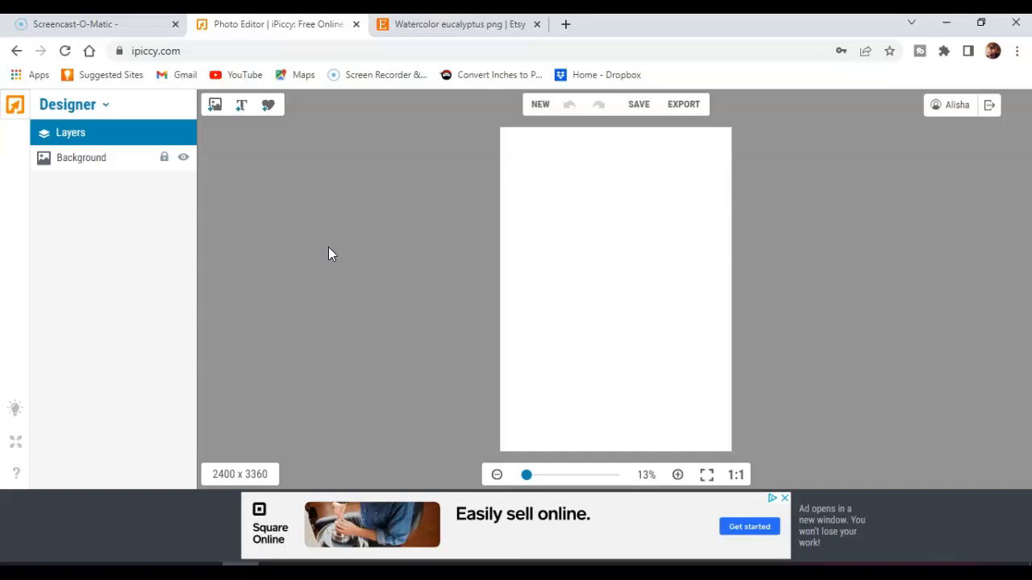
Switch to Etsy, browse the watercolor eucalyptus PNG results and open the 20 Eucalyptus Watercolor Clipart listing.
{"action": "left_click", "coordinate": [421, 30]}
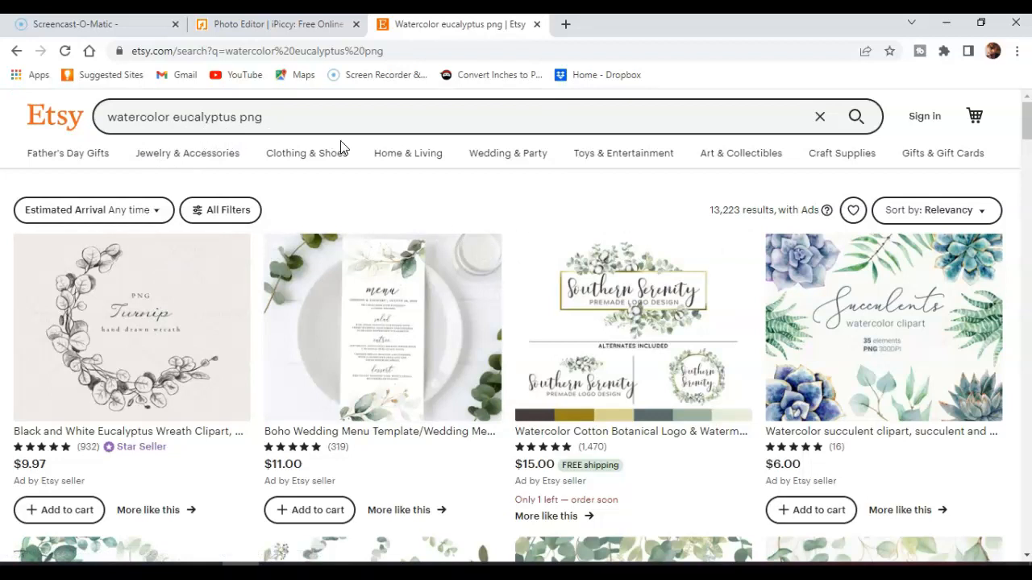
{"action": "scroll", "coordinate": [513, 266], "scroll_direction": "down", "scroll_amount": 4}
{"action": "scroll", "coordinate": [512, 266], "scroll_direction": "down", "scroll_amount": 4}
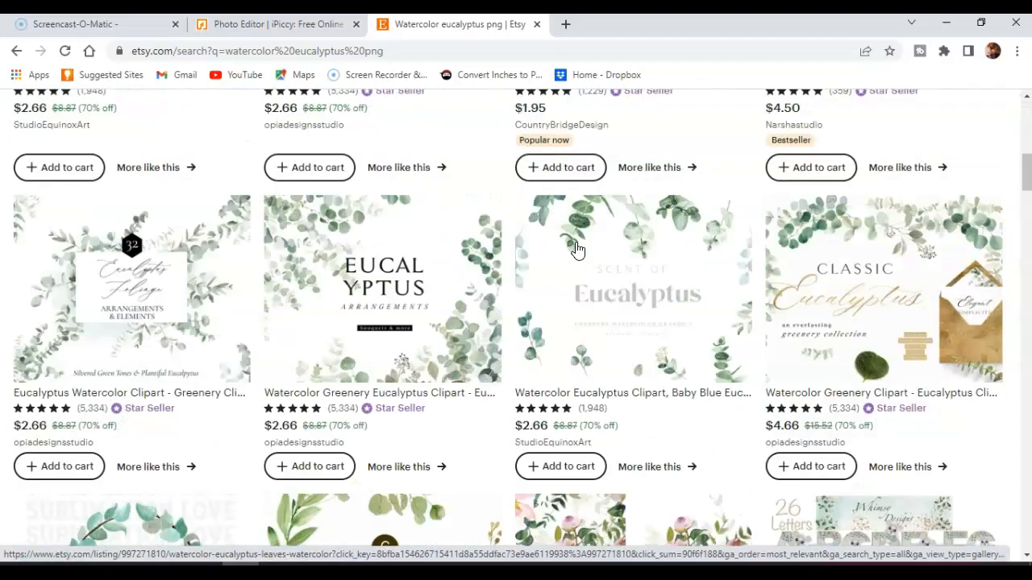
{"action": "scroll", "coordinate": [577, 250], "scroll_direction": "down", "scroll_amount": 8}
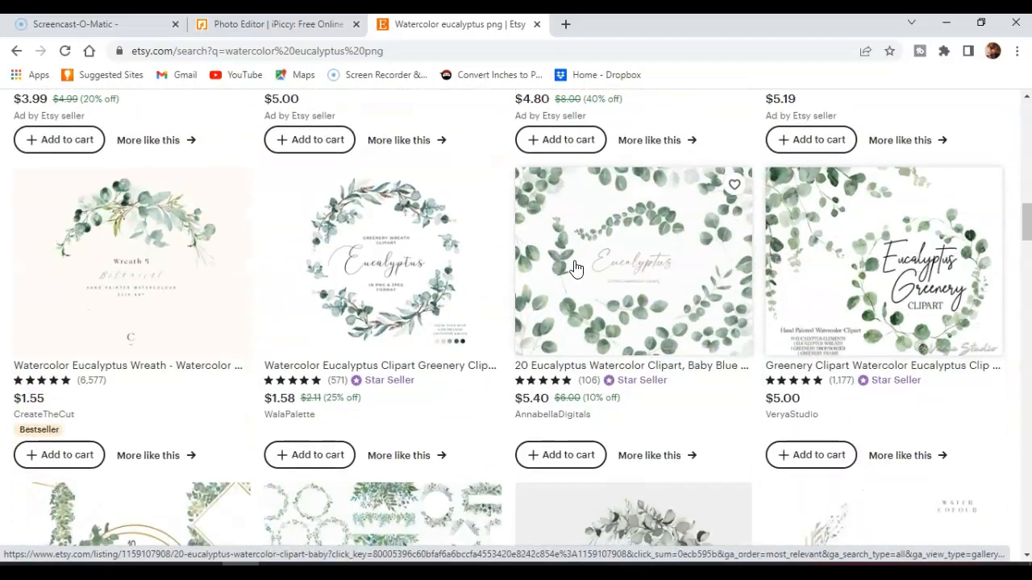
{"action": "left_click", "coordinate": [658, 247]}
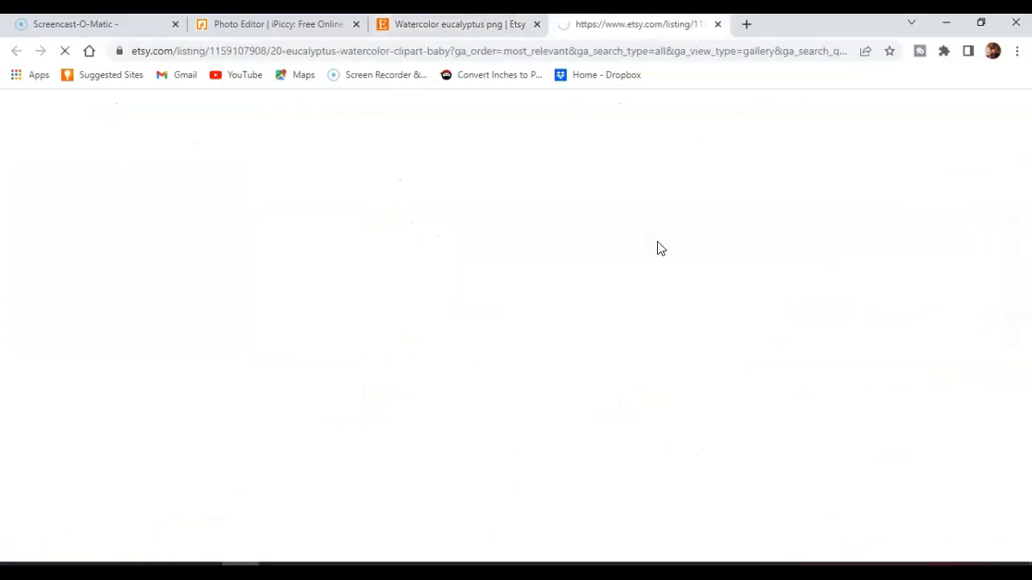
Examine the clipart listing's full description for file type, resolution and permitted usage.
{"action": "scroll", "coordinate": [809, 301], "scroll_direction": "down", "scroll_amount": 1}
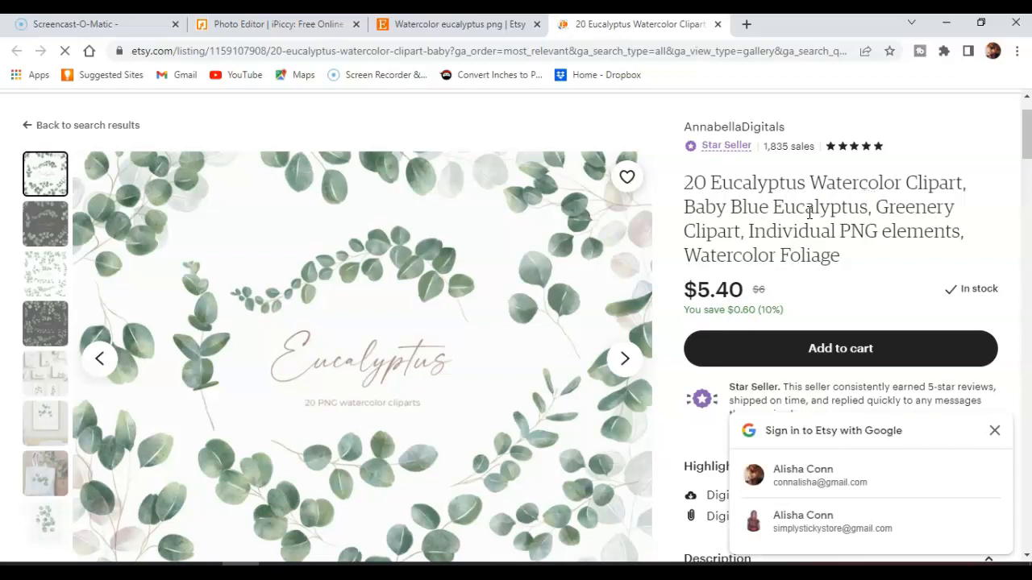
{"action": "scroll", "coordinate": [809, 214], "scroll_direction": "down", "scroll_amount": 3}
{"action": "scroll", "coordinate": [810, 221], "scroll_direction": "down", "scroll_amount": 4}
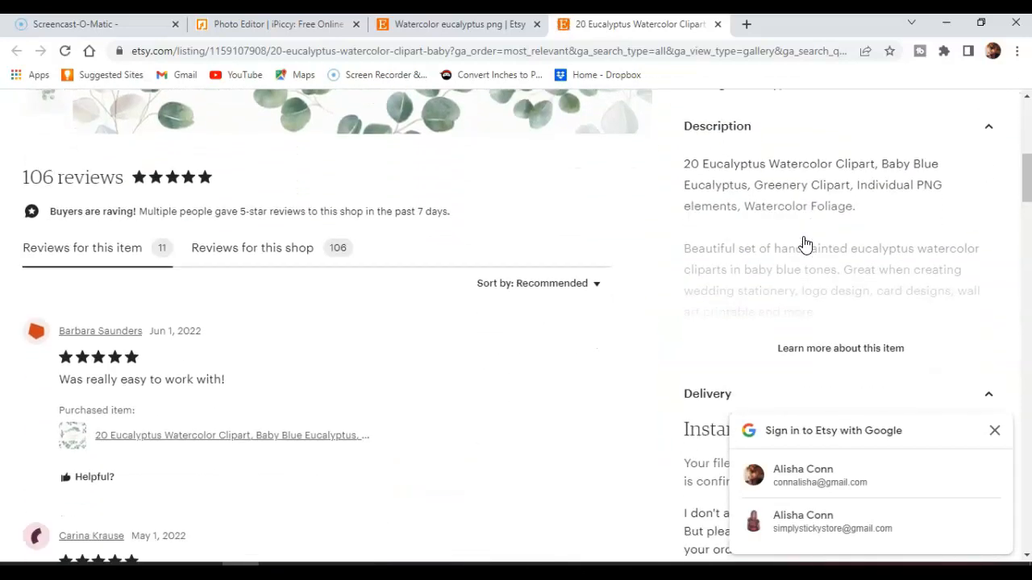
{"action": "left_click", "coordinate": [812, 256]}
{"action": "scroll", "coordinate": [815, 247], "scroll_direction": "down", "scroll_amount": 5}
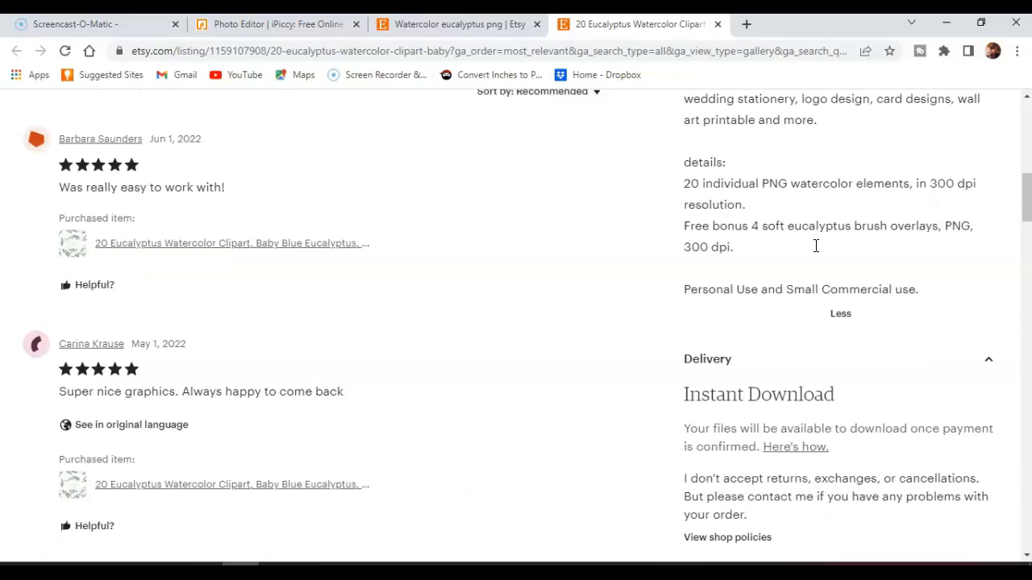
{"action": "scroll", "coordinate": [806, 242], "scroll_direction": "up", "scroll_amount": 4}
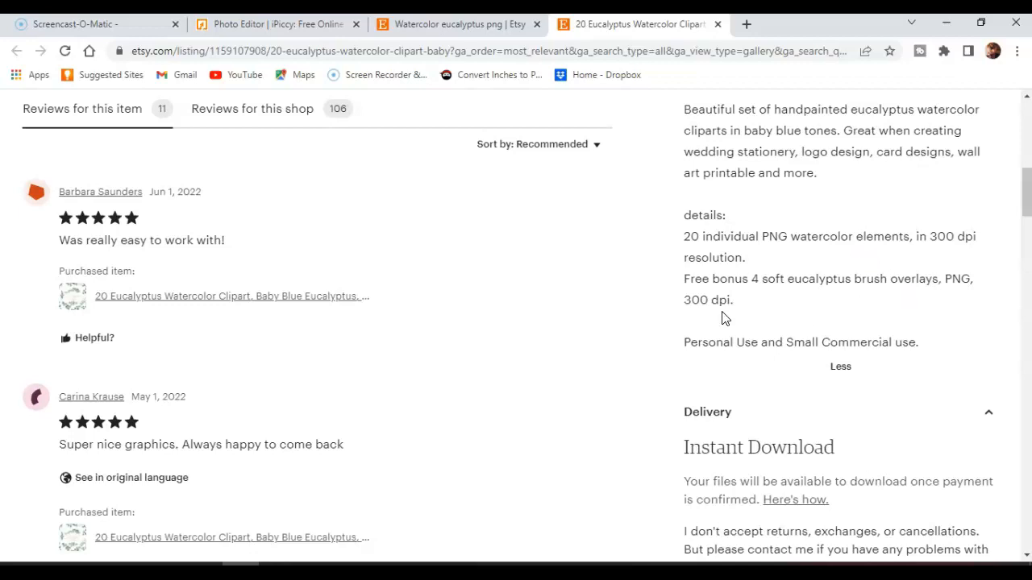
{"action": "scroll", "coordinate": [721, 319], "scroll_direction": "up", "scroll_amount": 5}
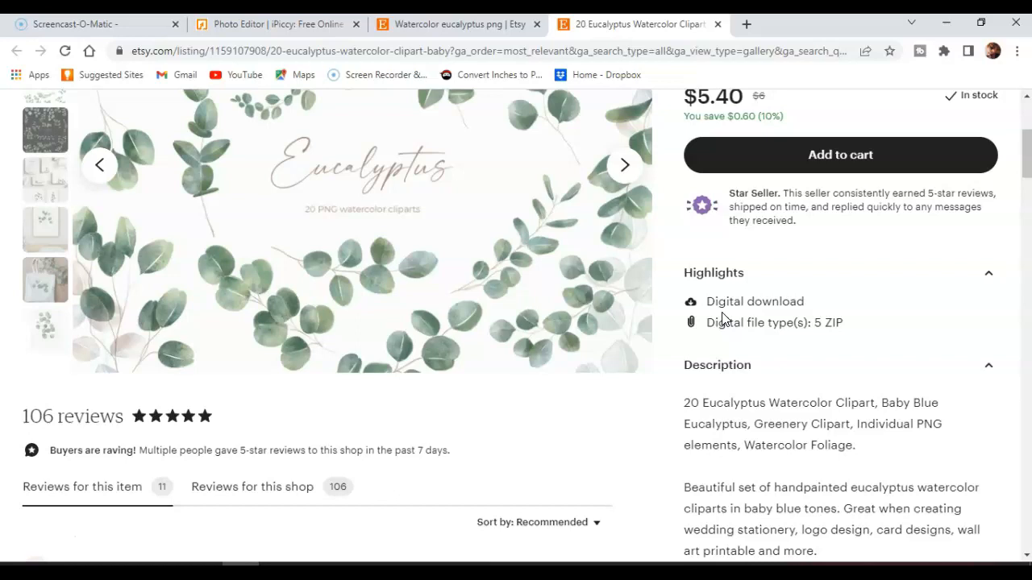
{"action": "scroll", "coordinate": [721, 319], "scroll_direction": "up", "scroll_amount": 2}
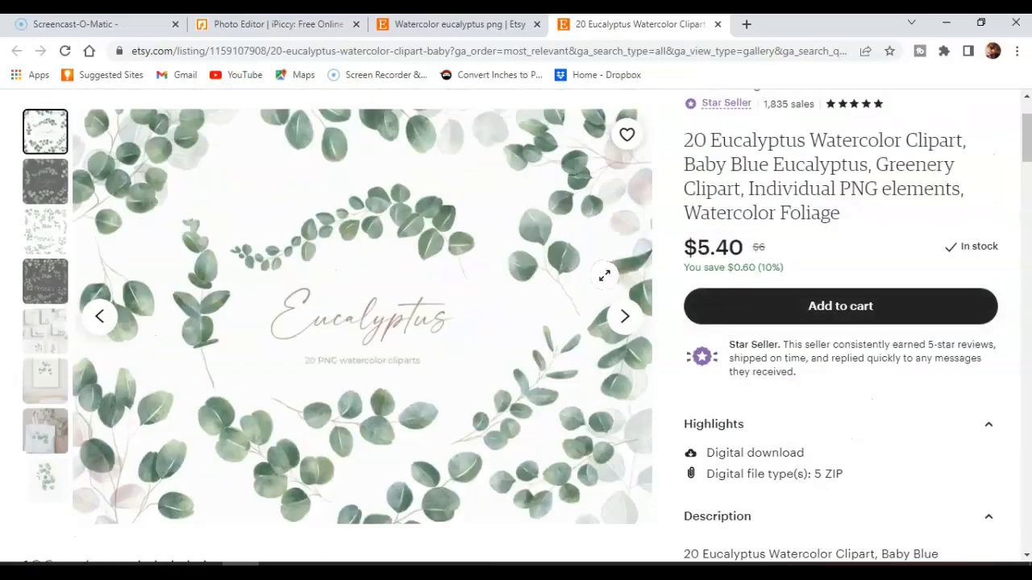
{"action": "scroll", "coordinate": [572, 296], "scroll_direction": "down", "scroll_amount": 6}
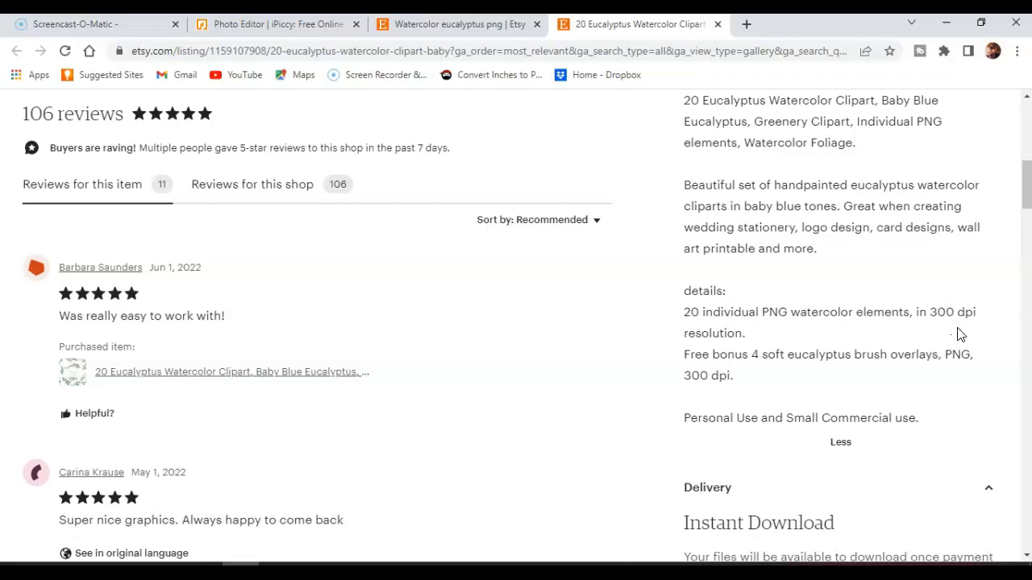
{"action": "scroll", "coordinate": [877, 288], "scroll_direction": "down", "scroll_amount": 2}
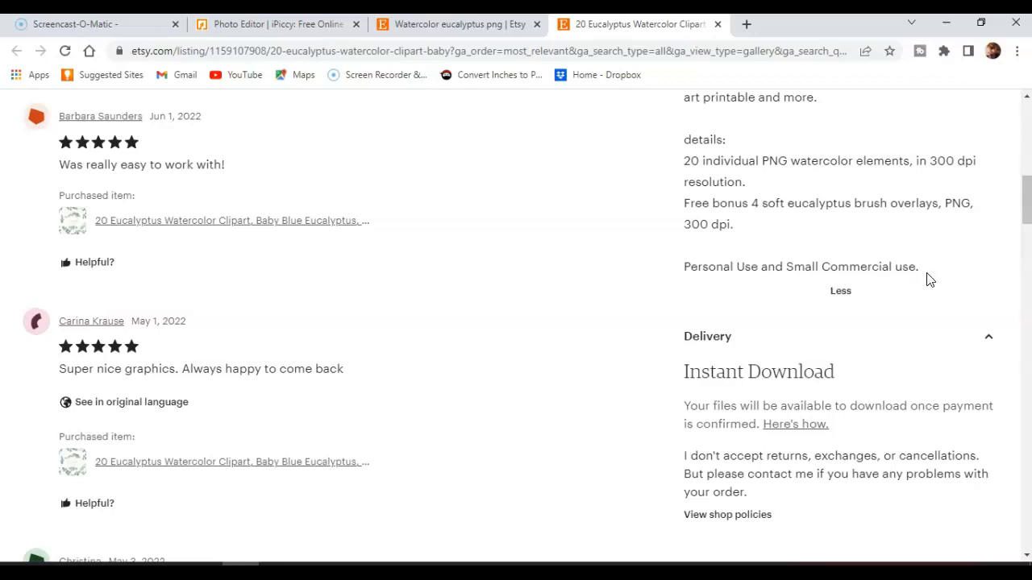
{"action": "scroll", "coordinate": [758, 323], "scroll_direction": "up", "scroll_amount": 9}
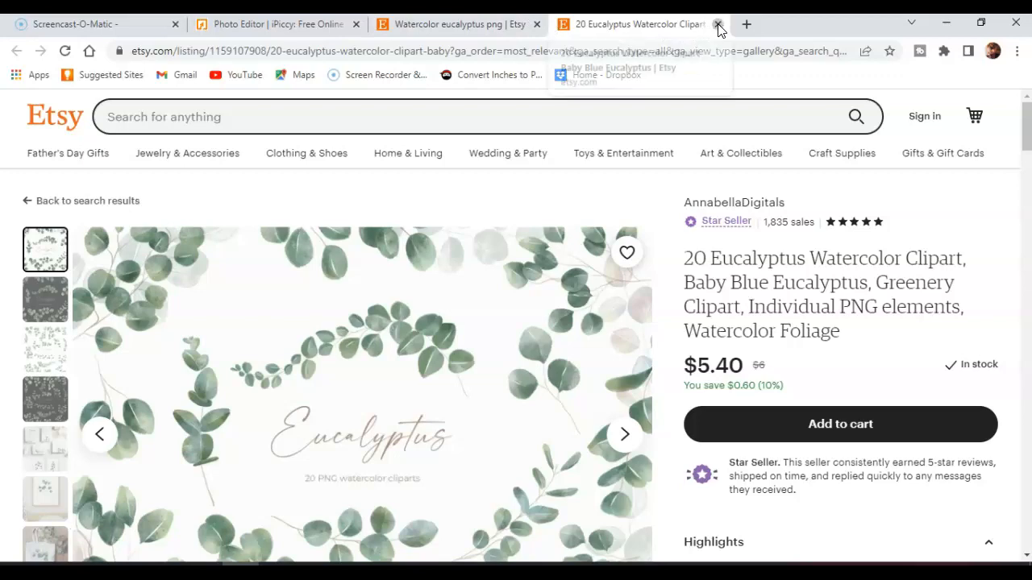
Close the clipart listing and return to the blank design in iPiccy.
{"action": "left_click", "coordinate": [718, 24]}
{"action": "scroll", "coordinate": [634, 272], "scroll_direction": "up", "scroll_amount": 9}
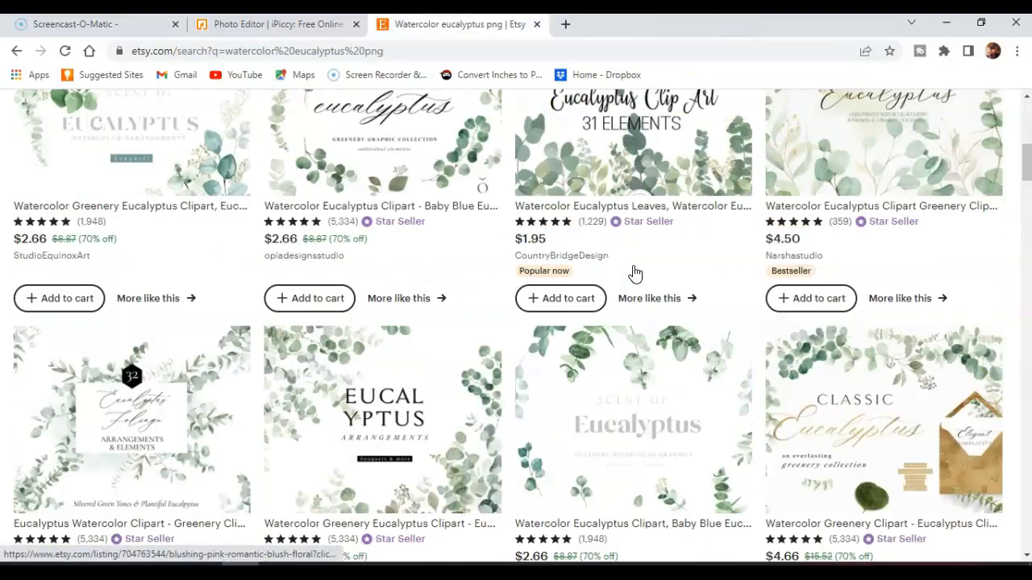
{"action": "scroll", "coordinate": [633, 273], "scroll_direction": "up", "scroll_amount": 7}
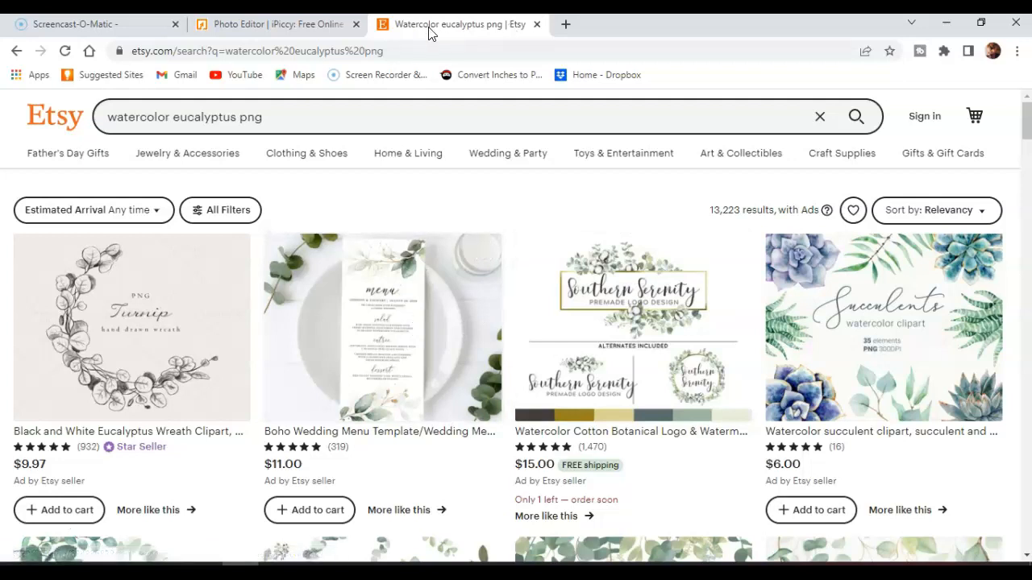
{"action": "left_click", "coordinate": [311, 24]}
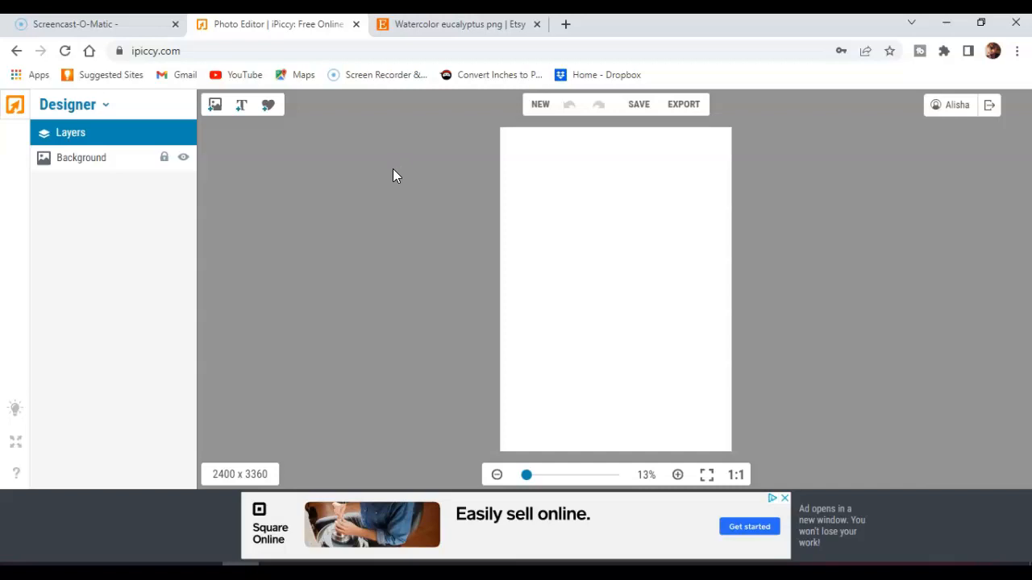
Place the teal-green watercolor splotch from the photo library on the canvas, tilt it clockwise and enlarge it over the upper-left area.
{"action": "left_click", "coordinate": [215, 108]}
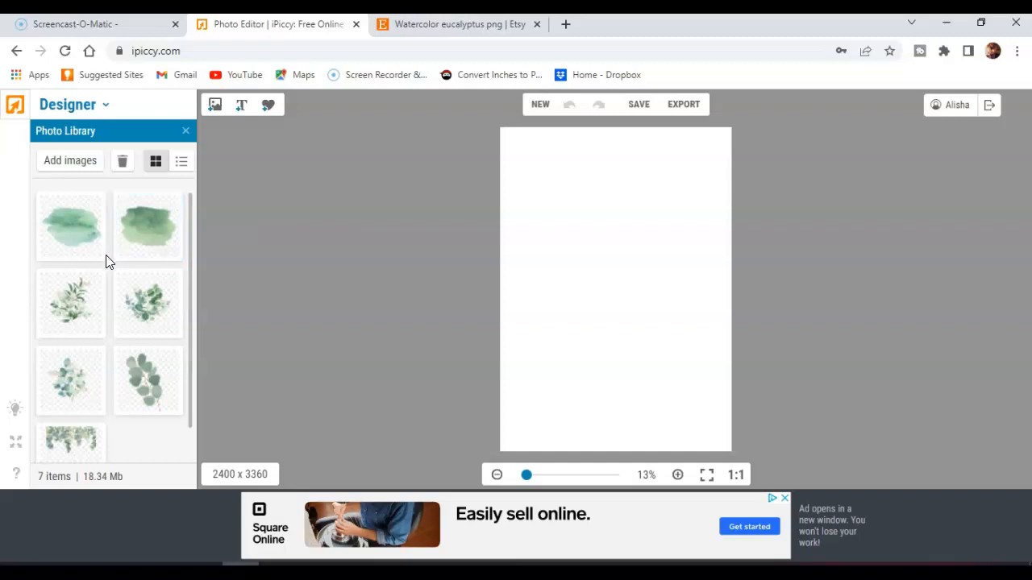
{"action": "left_click_drag", "start_coordinate": [88, 242], "coordinate": [600, 258]}
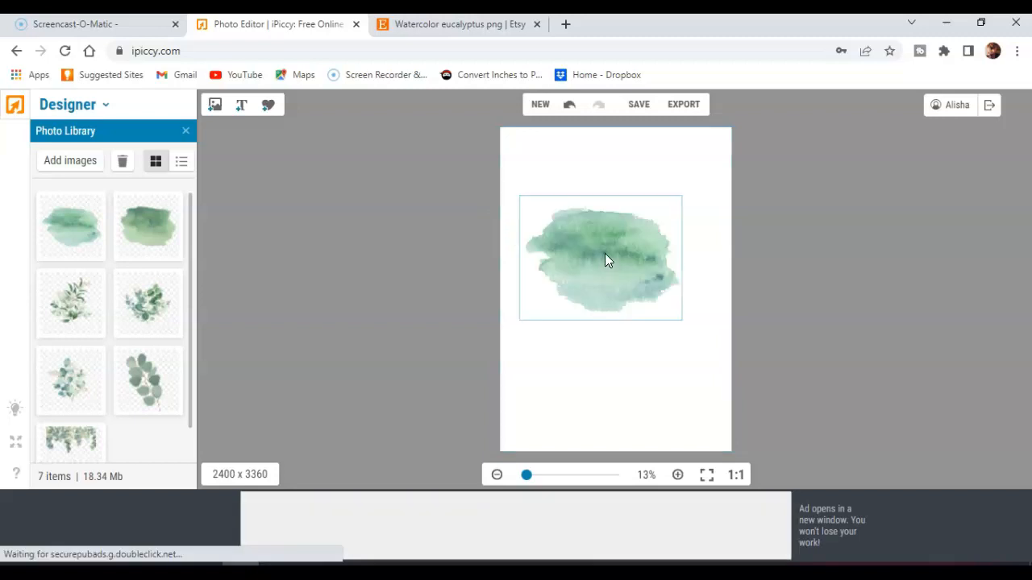
{"action": "left_click_drag", "start_coordinate": [600, 174], "coordinate": [638, 200]}
{"action": "left_click_drag", "start_coordinate": [559, 162], "coordinate": [501, 38]}
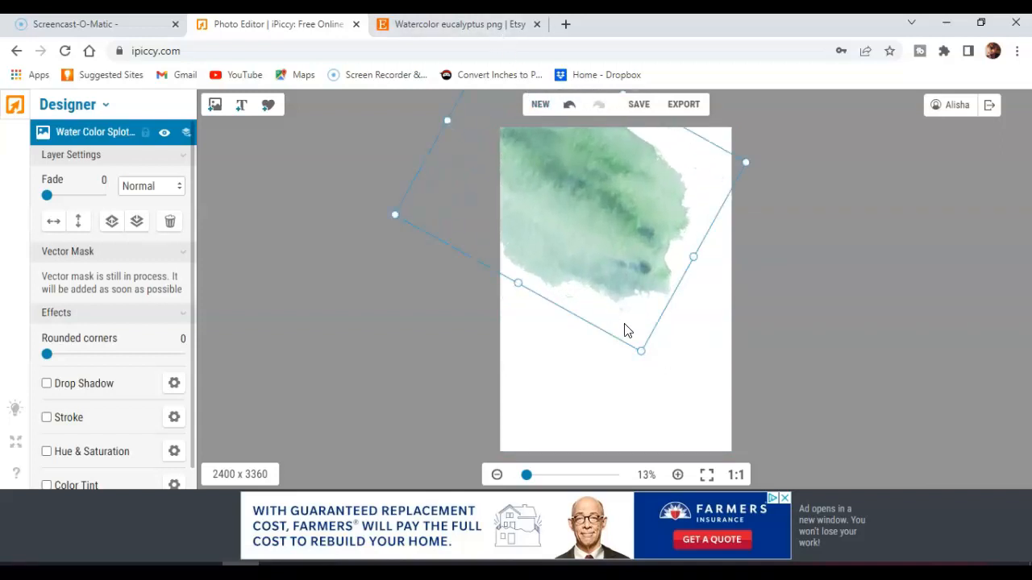
Enlarge the tilted watercolor splotch toward the lower right until it covers most of the canvas.
{"action": "left_click_drag", "start_coordinate": [642, 351], "coordinate": [748, 412]}
{"action": "left_click", "coordinate": [751, 406]}
{"action": "left_click", "coordinate": [601, 238]}
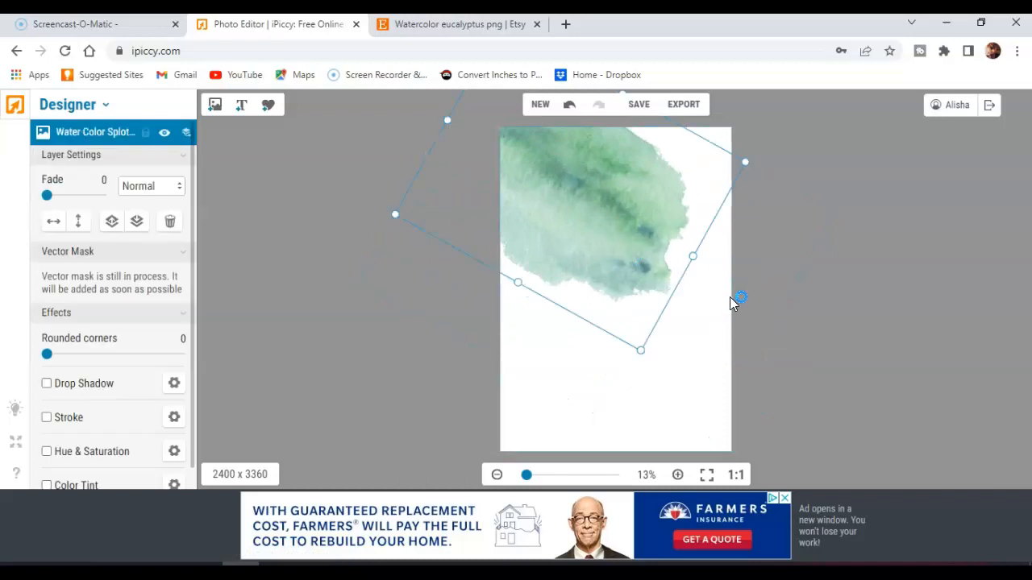
{"action": "left_click_drag", "start_coordinate": [642, 350], "coordinate": [770, 534]}
{"action": "left_click", "coordinate": [770, 533]}
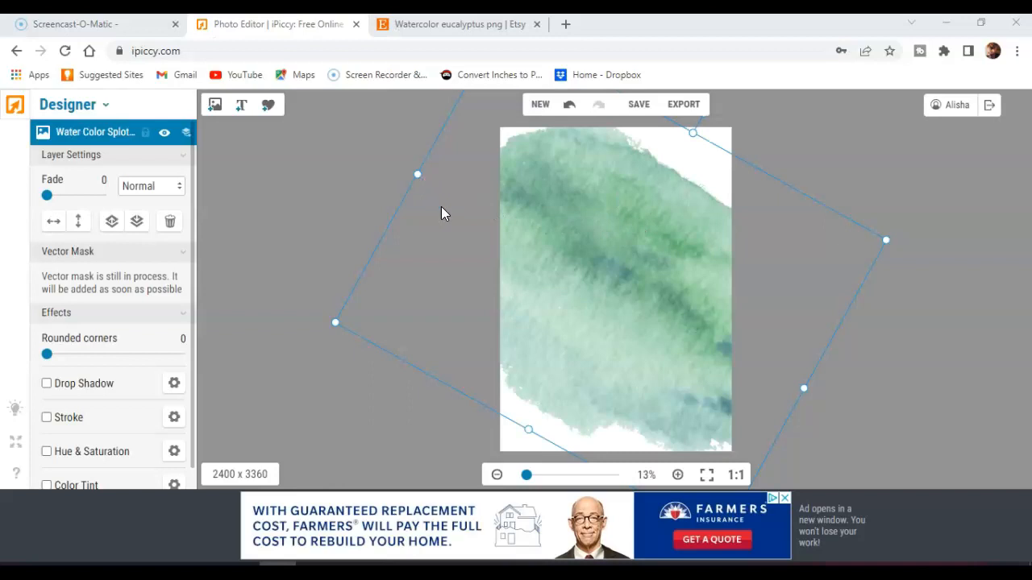
Stretch and reposition the watercolor splotch until it fills the white canvas corners, then deselect it.
{"action": "left_click_drag", "start_coordinate": [414, 176], "coordinate": [385, 139]}
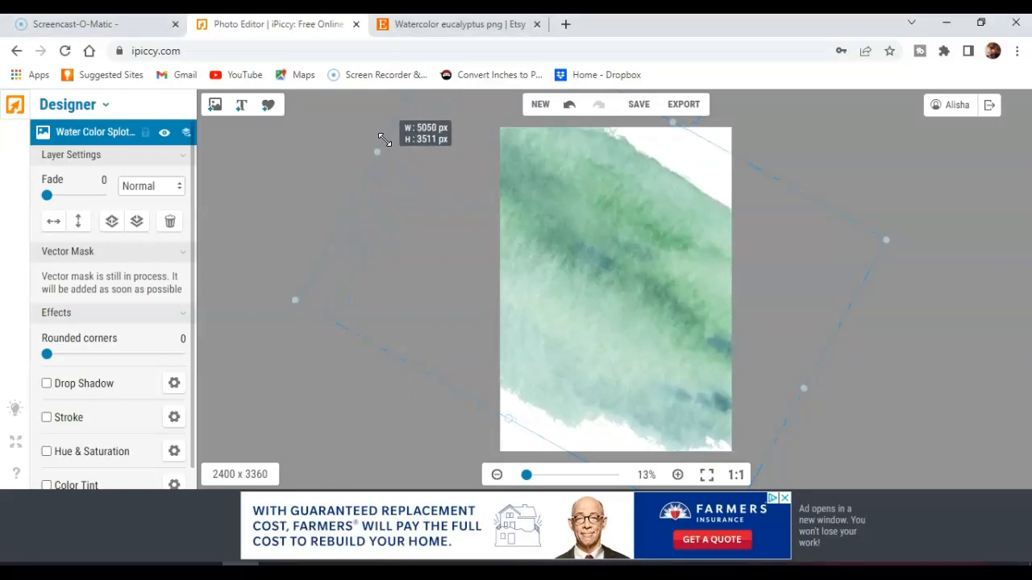
{"action": "left_click_drag", "start_coordinate": [807, 390], "coordinate": [832, 405]}
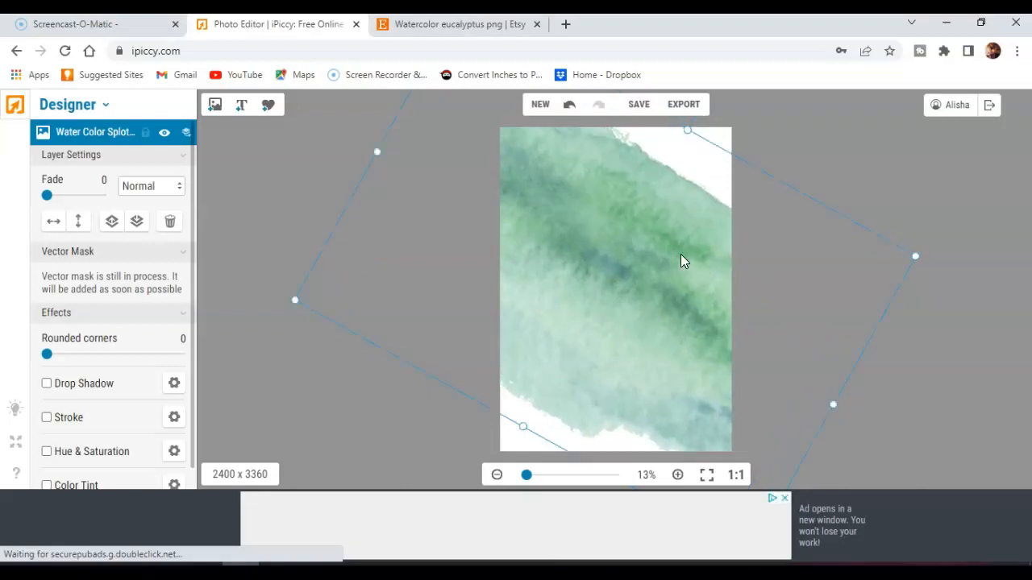
{"action": "left_click_drag", "start_coordinate": [608, 244], "coordinate": [675, 174]}
{"action": "left_click_drag", "start_coordinate": [589, 358], "coordinate": [537, 433]}
{"action": "left_click_drag", "start_coordinate": [621, 322], "coordinate": [596, 347]}
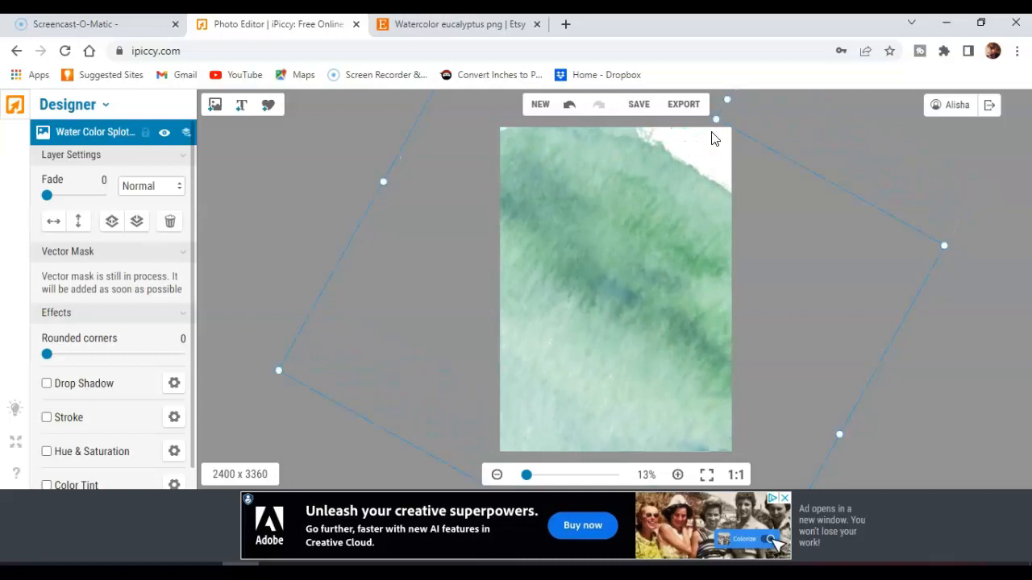
{"action": "left_click_drag", "start_coordinate": [722, 99], "coordinate": [761, 53]}
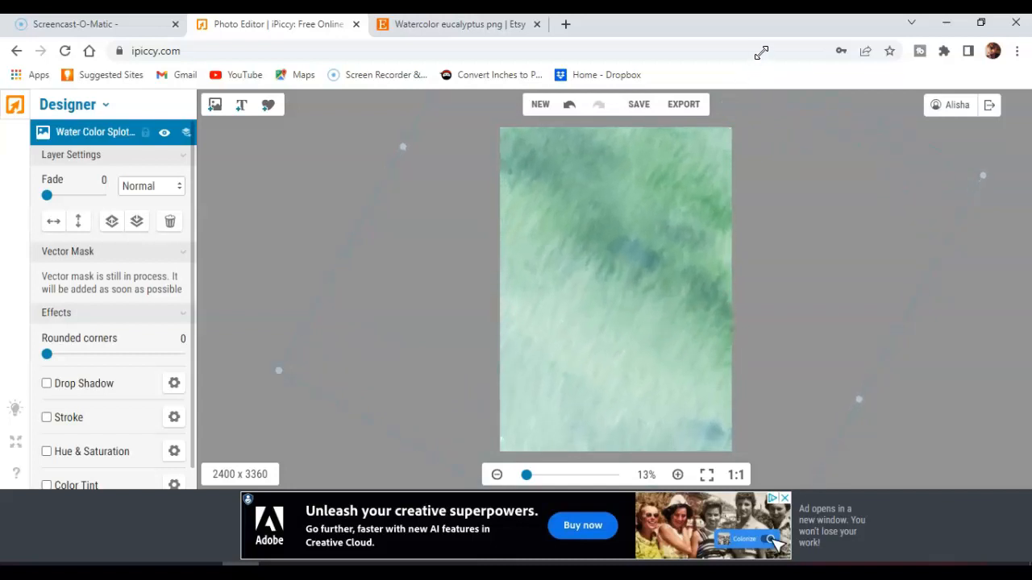
{"action": "left_click", "coordinate": [290, 175]}
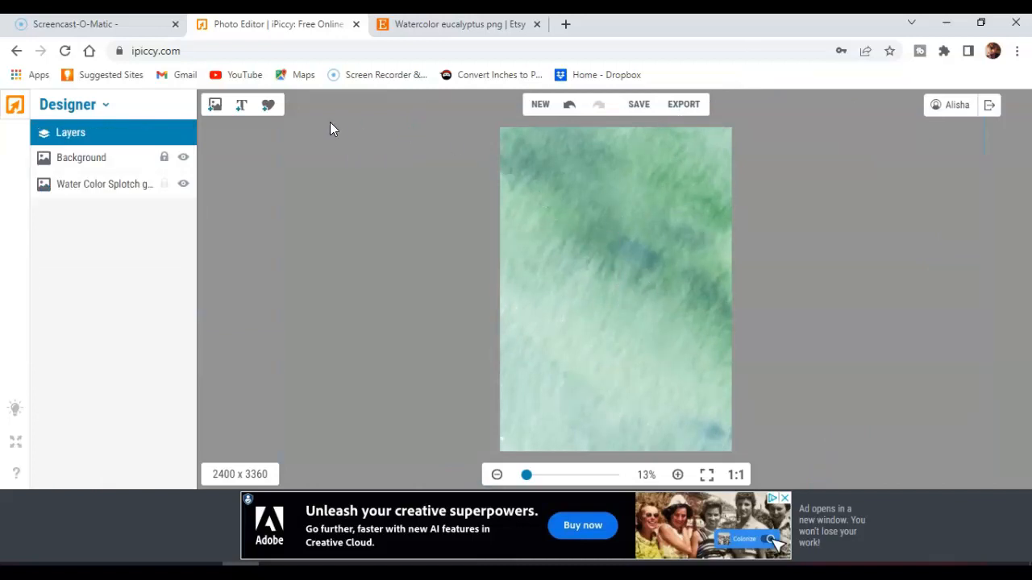
Try to fade the Background layer.
{"action": "left_click", "coordinate": [117, 160]}
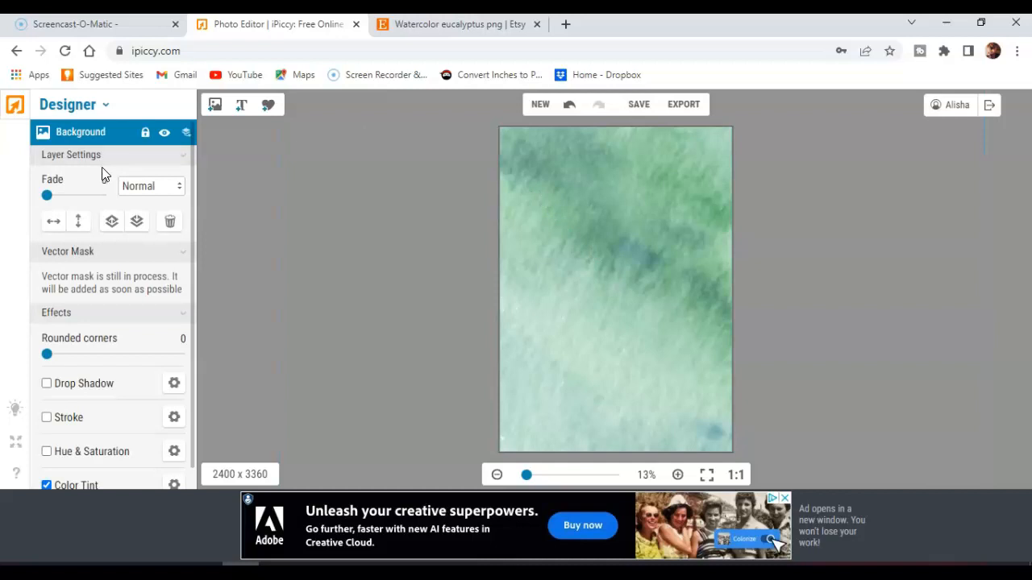
{"action": "left_click_drag", "start_coordinate": [46, 201], "coordinate": [87, 204]}
{"action": "left_click", "coordinate": [269, 234]}
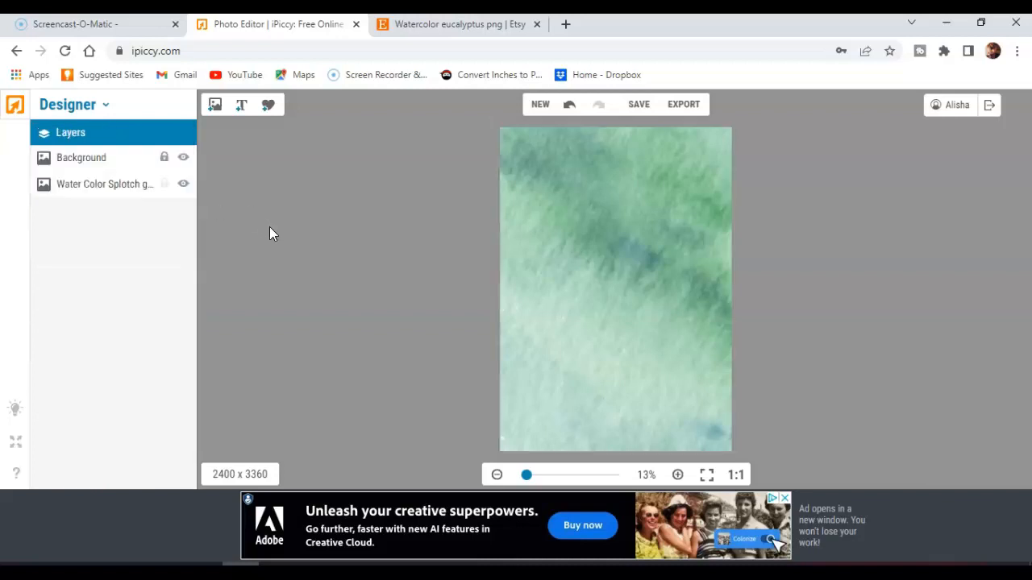
Set the watercolor splotch layer's fade to 43.
{"action": "left_click", "coordinate": [563, 237]}
{"action": "left_click_drag", "start_coordinate": [50, 199], "coordinate": [72, 201]}
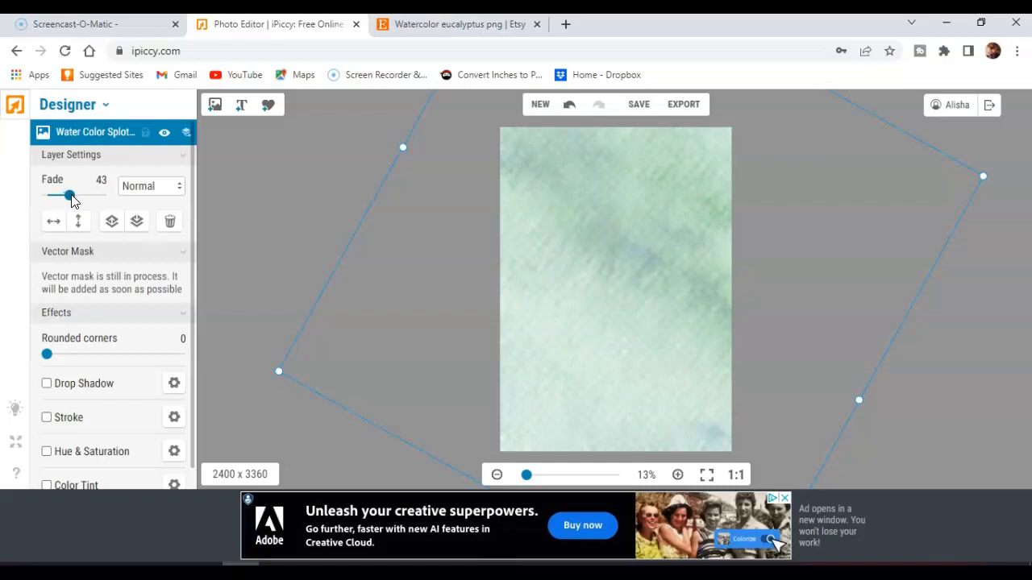
Shift and further enlarge the faded watercolor splotch so it covers the whole canvas.
{"action": "left_click_drag", "start_coordinate": [617, 202], "coordinate": [647, 252]}
{"action": "left_click_drag", "start_coordinate": [715, 129], "coordinate": [753, 76]}
{"action": "left_click_drag", "start_coordinate": [660, 194], "coordinate": [669, 181]}
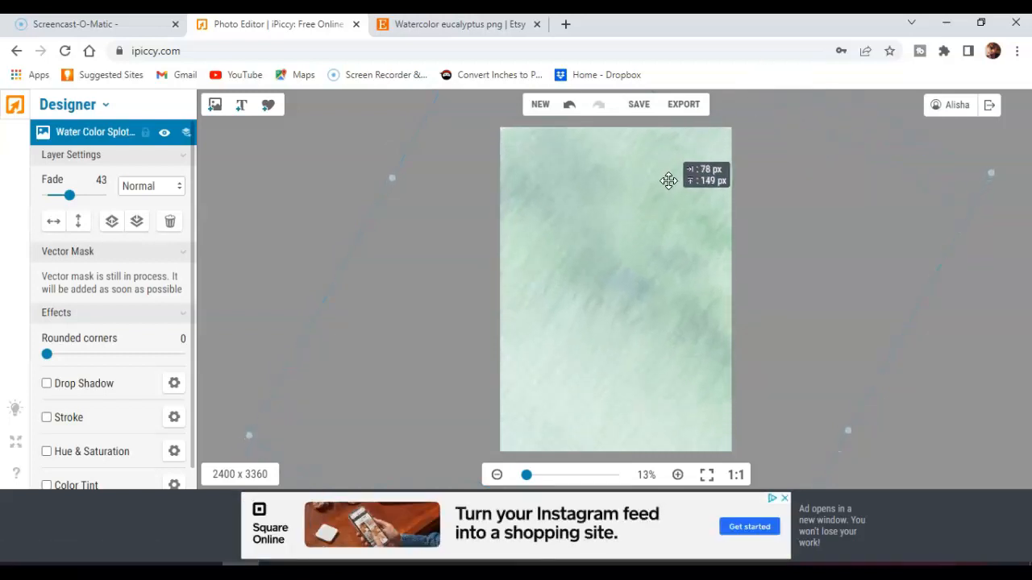
Set the watercolor splotch layer's fade to 54 and deselect the layer.
{"action": "left_click", "coordinate": [333, 166]}
{"action": "left_click", "coordinate": [650, 258]}
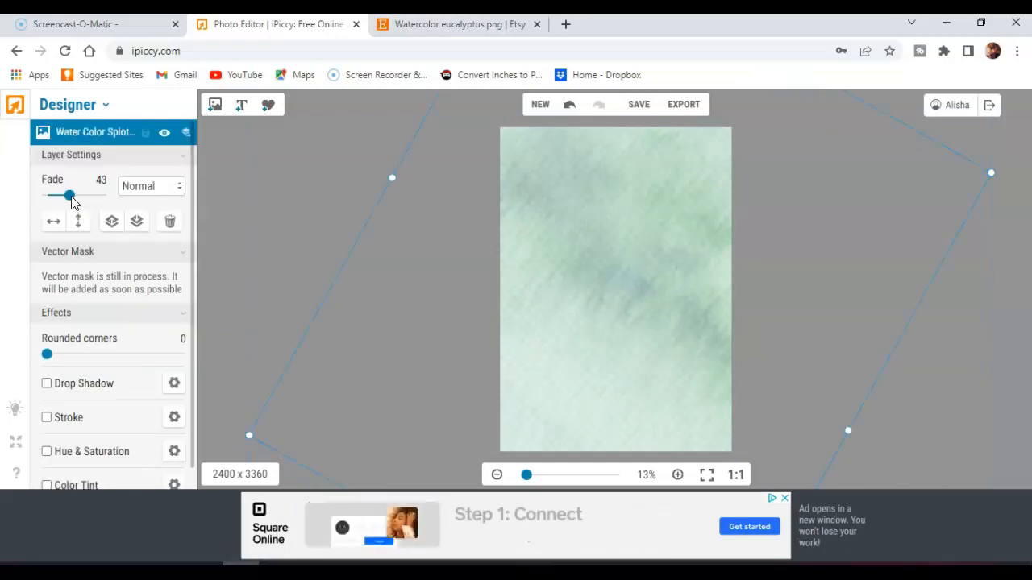
{"action": "left_click_drag", "start_coordinate": [72, 202], "coordinate": [79, 203]}
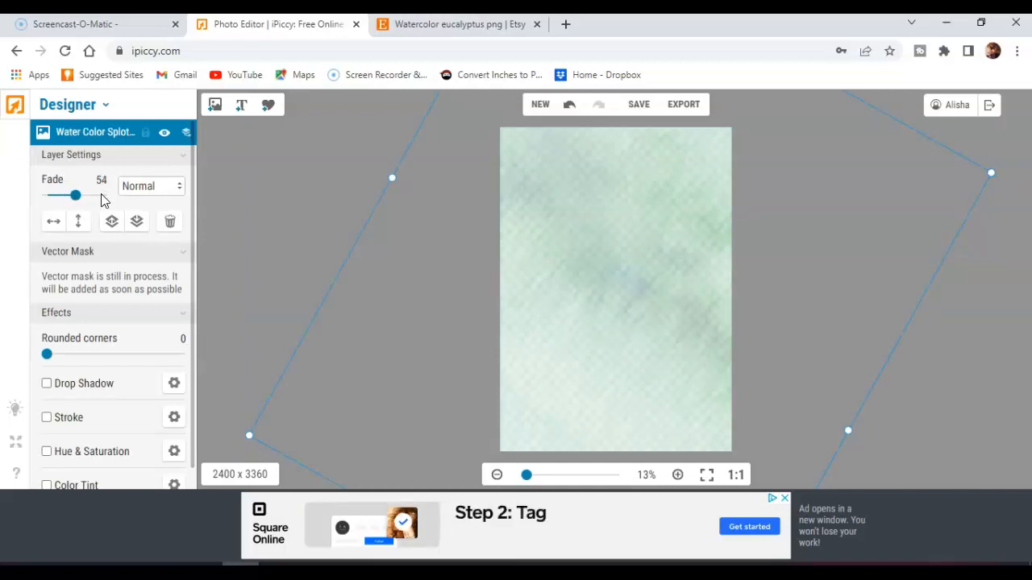
{"action": "left_click", "coordinate": [310, 185]}
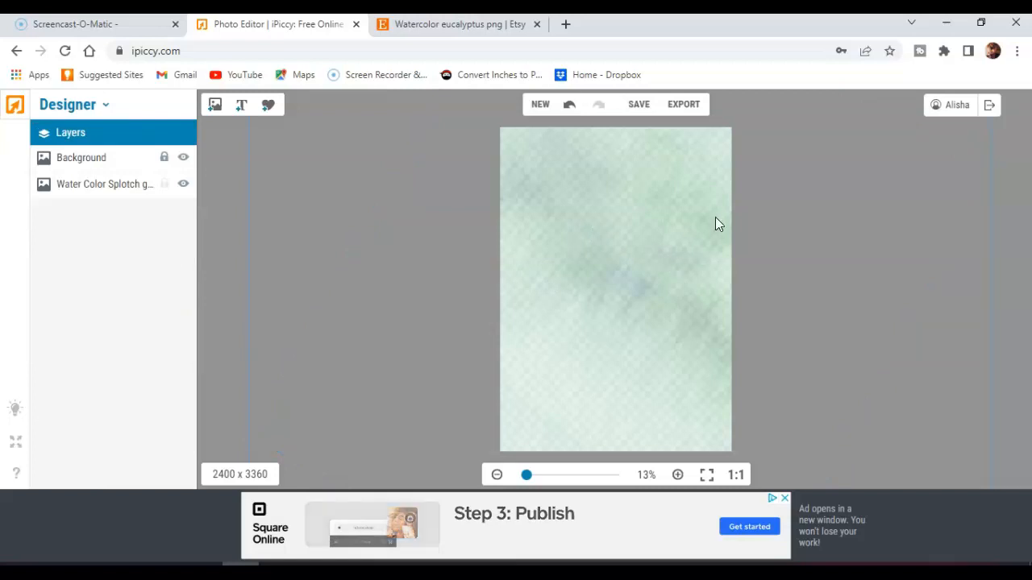
{"action": "left_click", "coordinate": [694, 212]}
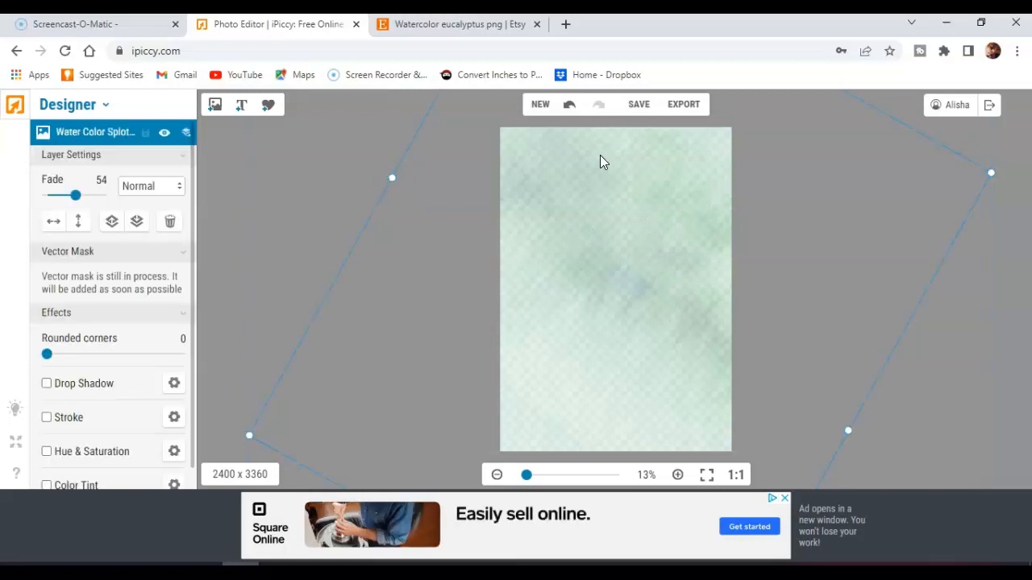
{"action": "left_click", "coordinate": [355, 162]}
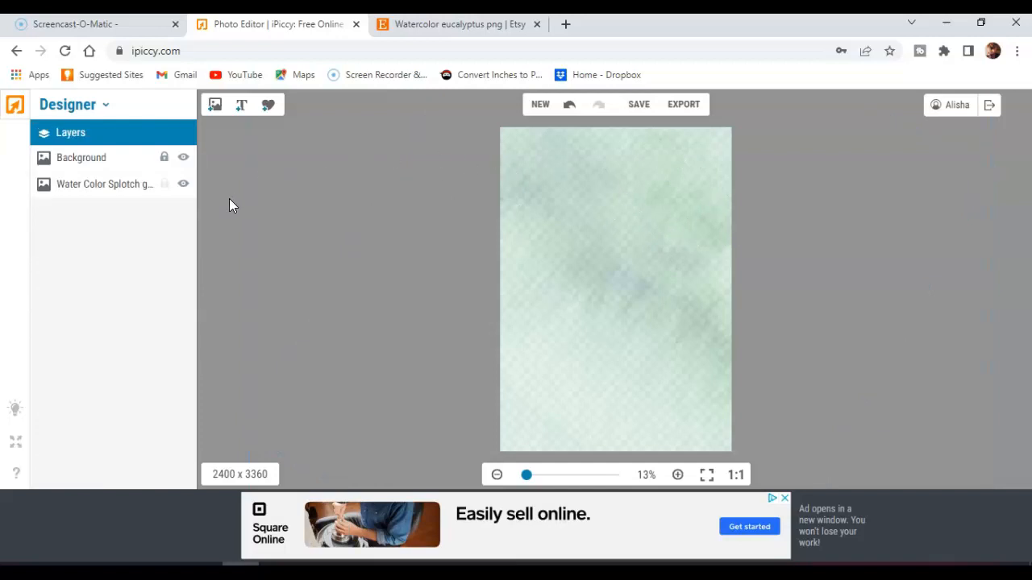
Add the hanging eucalyptus image from the photo library and enlarge it to span the canvas's full width along the upper edge.
{"action": "left_click", "coordinate": [214, 105]}
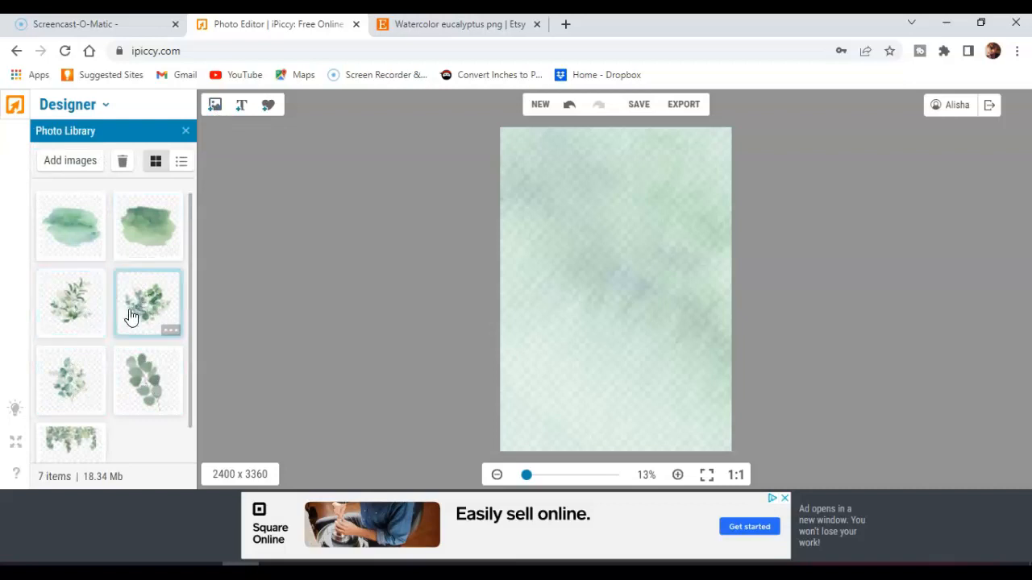
{"action": "scroll", "coordinate": [145, 331], "scroll_direction": "down", "scroll_amount": 2}
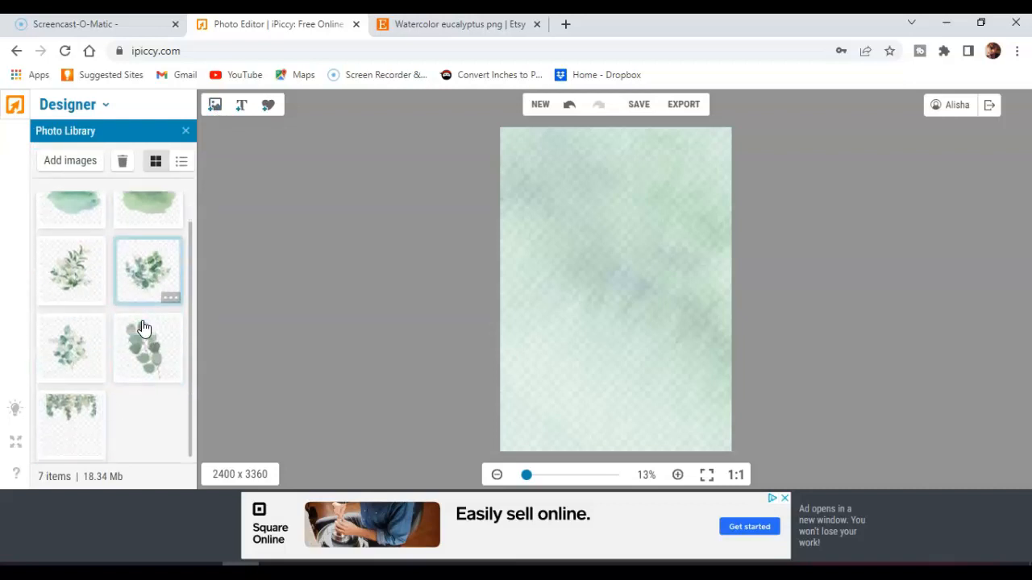
{"action": "left_click_drag", "start_coordinate": [66, 412], "coordinate": [588, 206]}
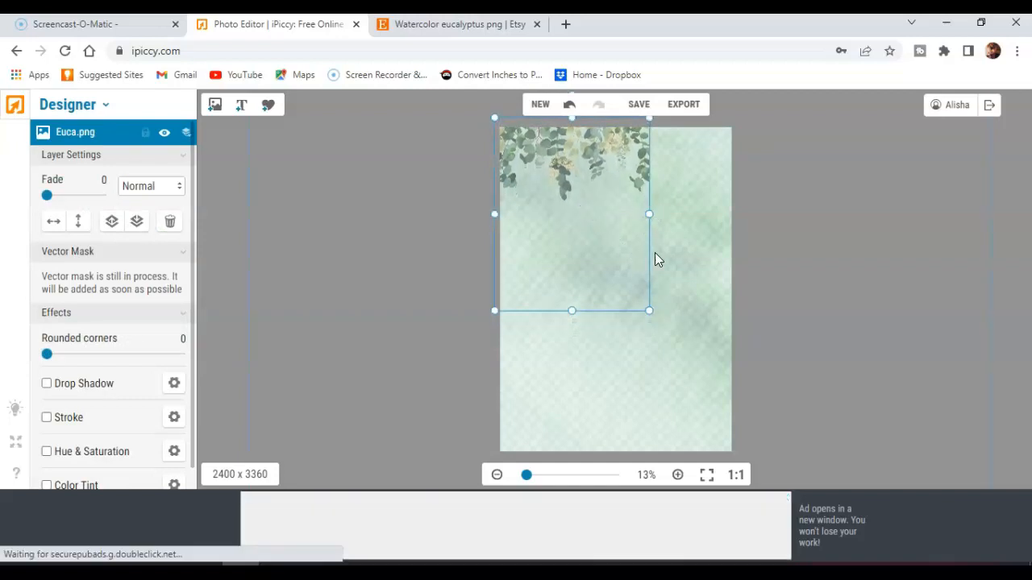
{"action": "left_click_drag", "start_coordinate": [649, 311], "coordinate": [769, 400]}
{"action": "left_click_drag", "start_coordinate": [683, 294], "coordinate": [673, 280]}
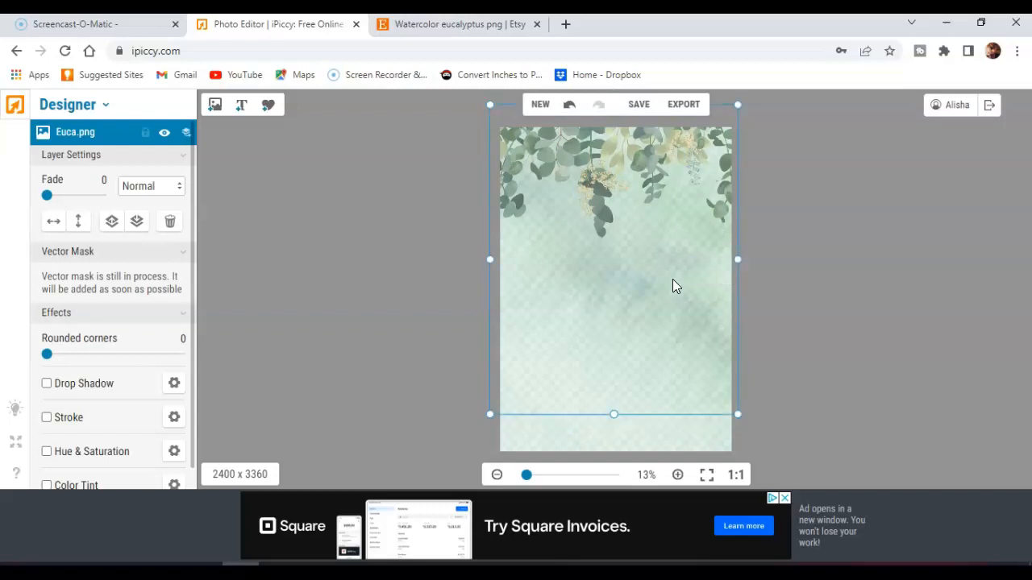
{"action": "left_click", "coordinate": [349, 288]}
{"action": "left_click", "coordinate": [279, 204]}
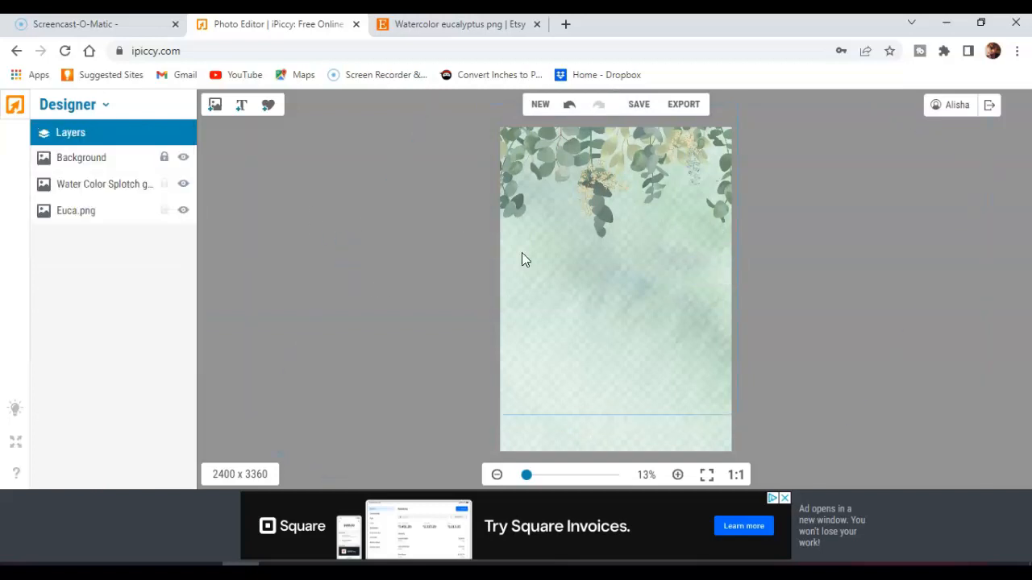
Set the fade of the watercolor splotch layer behind the eucalyptus to 65.
{"action": "left_click", "coordinate": [574, 432]}
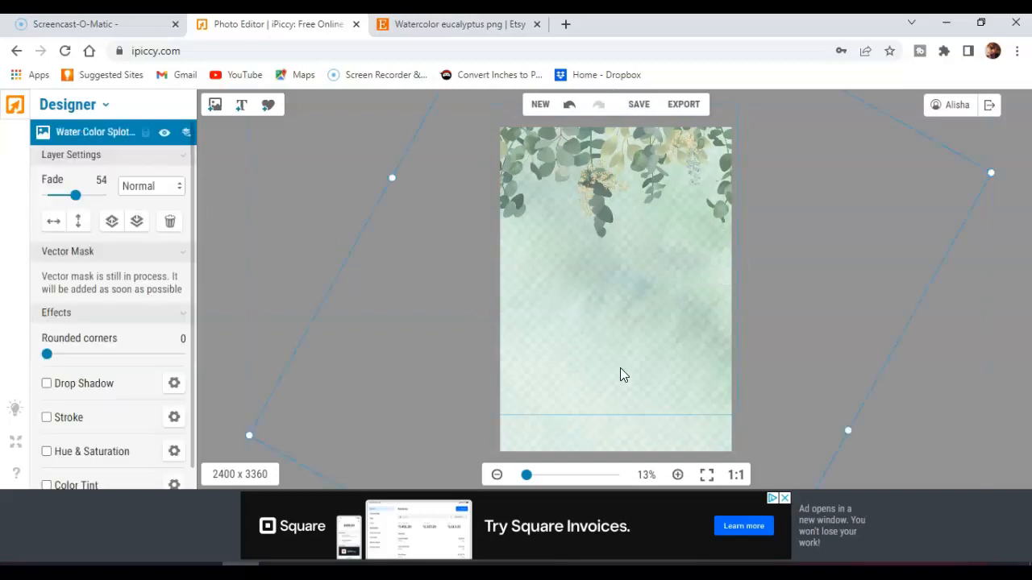
{"action": "left_click_drag", "start_coordinate": [76, 195], "coordinate": [85, 199]}
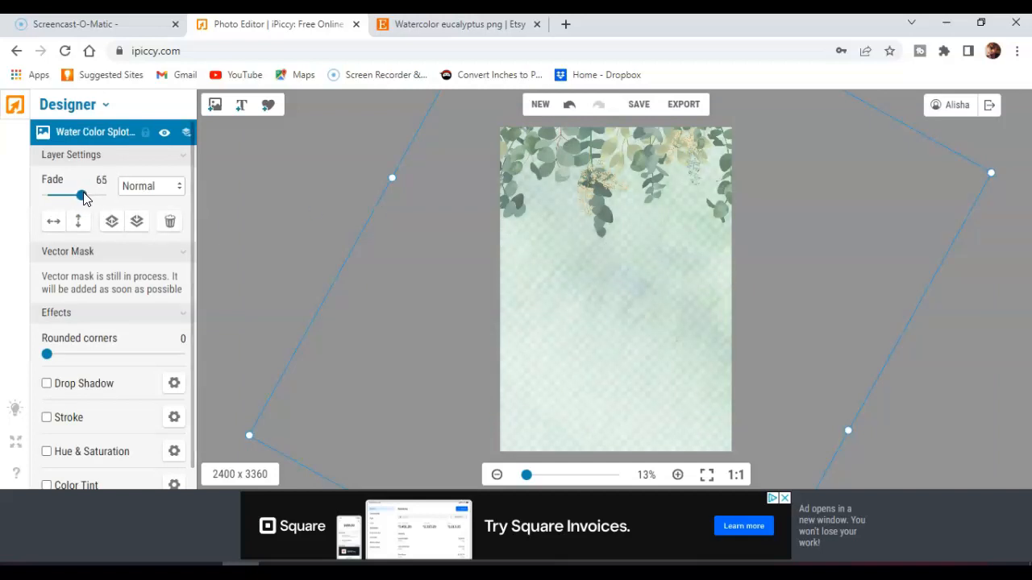
{"action": "left_click", "coordinate": [298, 187]}
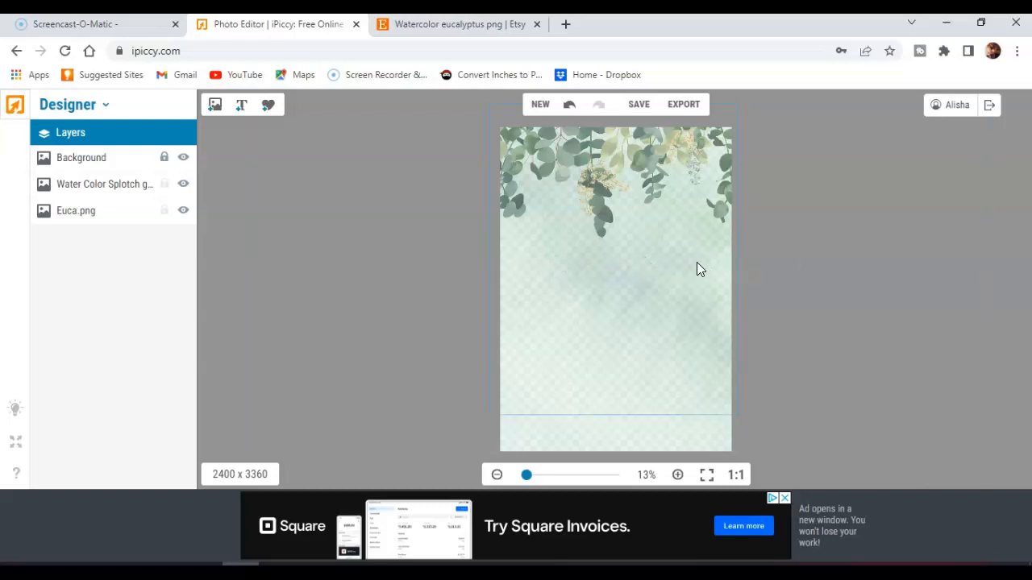
Fine-tune the eucalyptus image's position so its branches hang from the canvas's upper edge.
{"action": "left_click", "coordinate": [602, 165]}
{"action": "left_click_drag", "start_coordinate": [602, 166], "coordinate": [602, 156]}
{"action": "left_click", "coordinate": [362, 229]}
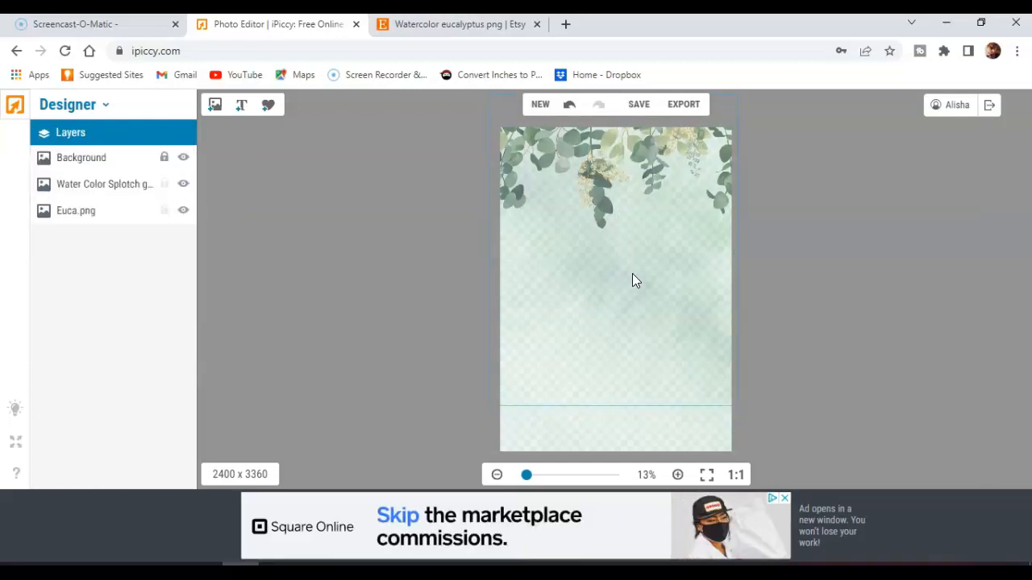
{"action": "left_click_drag", "start_coordinate": [633, 175], "coordinate": [619, 171]}
{"action": "left_click", "coordinate": [359, 202]}
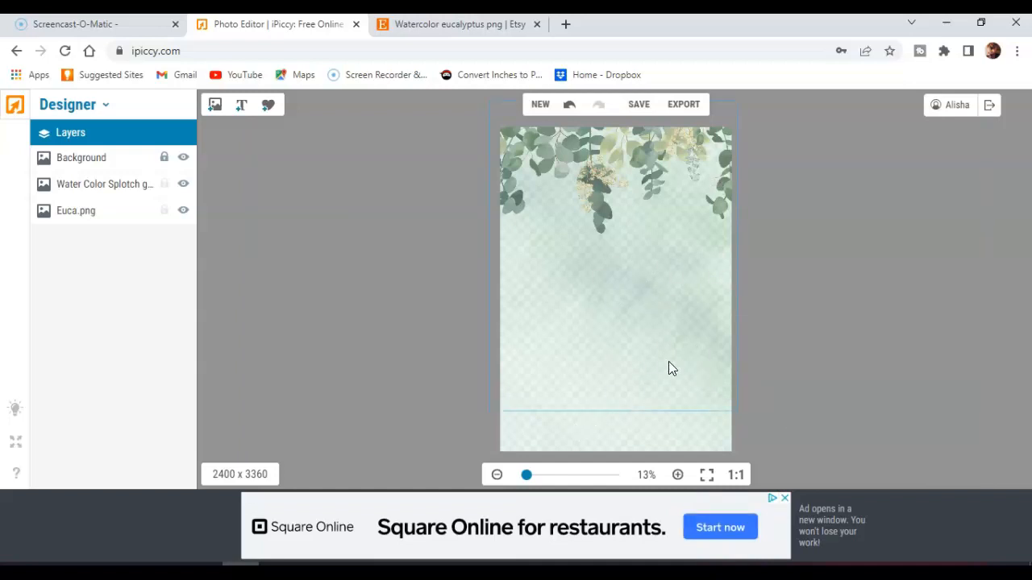
Shift the watercolor splotch downward, enlarge it to cover the whole canvas, and fade it slightly more.
{"action": "left_click", "coordinate": [643, 304]}
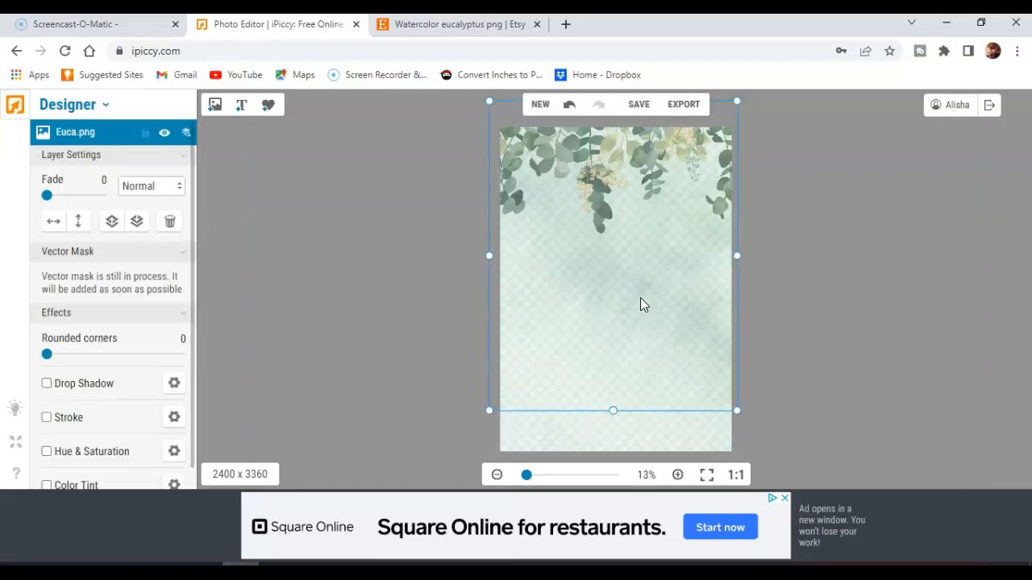
{"action": "left_click", "coordinate": [591, 432]}
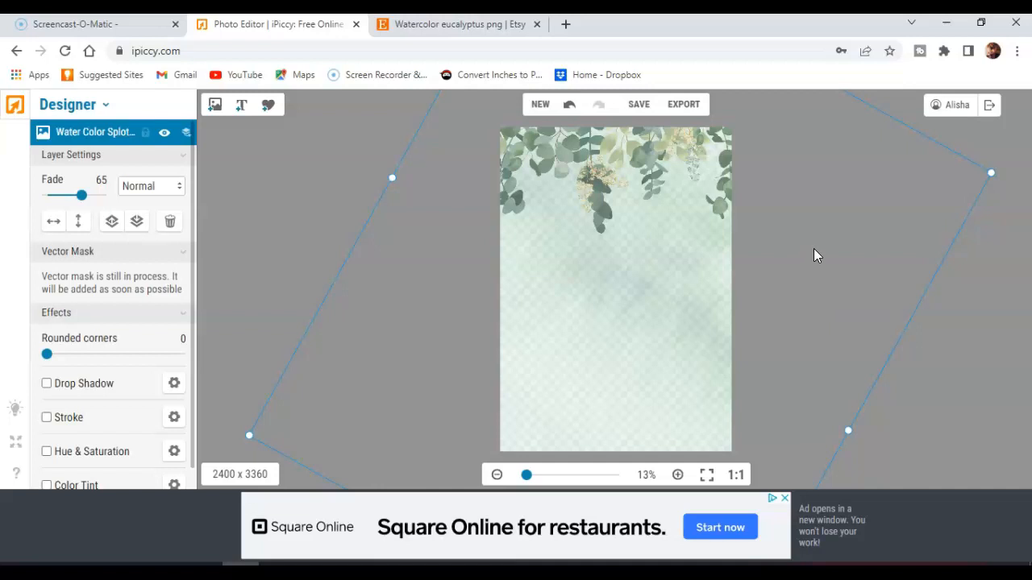
{"action": "left_click_drag", "start_coordinate": [829, 247], "coordinate": [788, 342]}
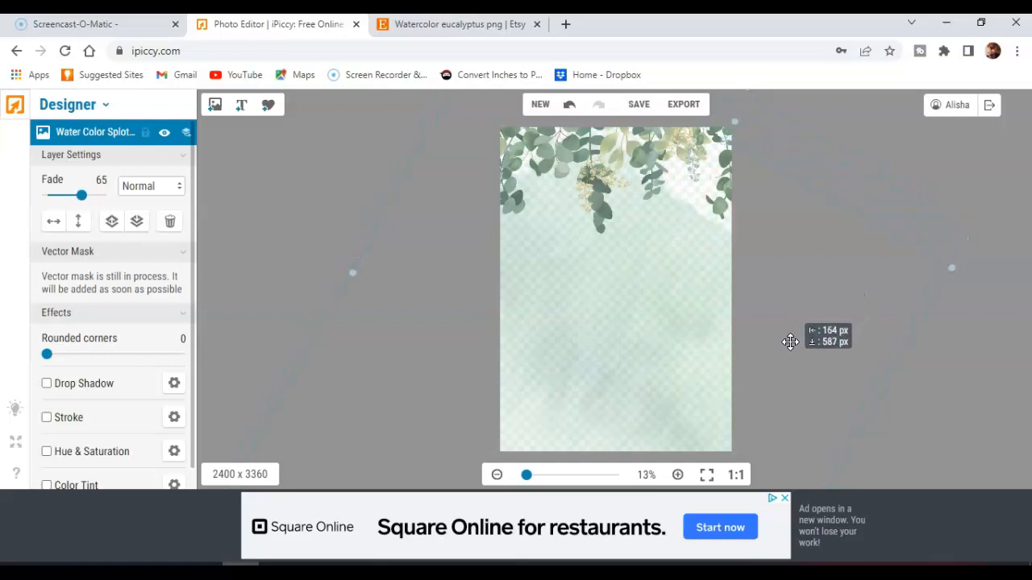
{"action": "left_click_drag", "start_coordinate": [724, 140], "coordinate": [797, 68]}
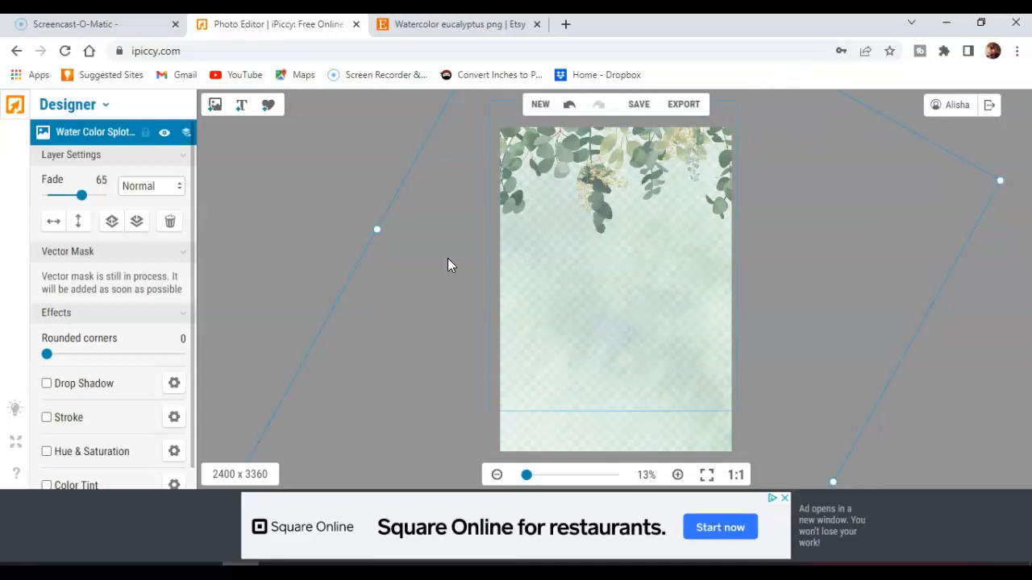
{"action": "left_click_drag", "start_coordinate": [84, 200], "coordinate": [90, 201]}
{"action": "left_click", "coordinate": [246, 178]}
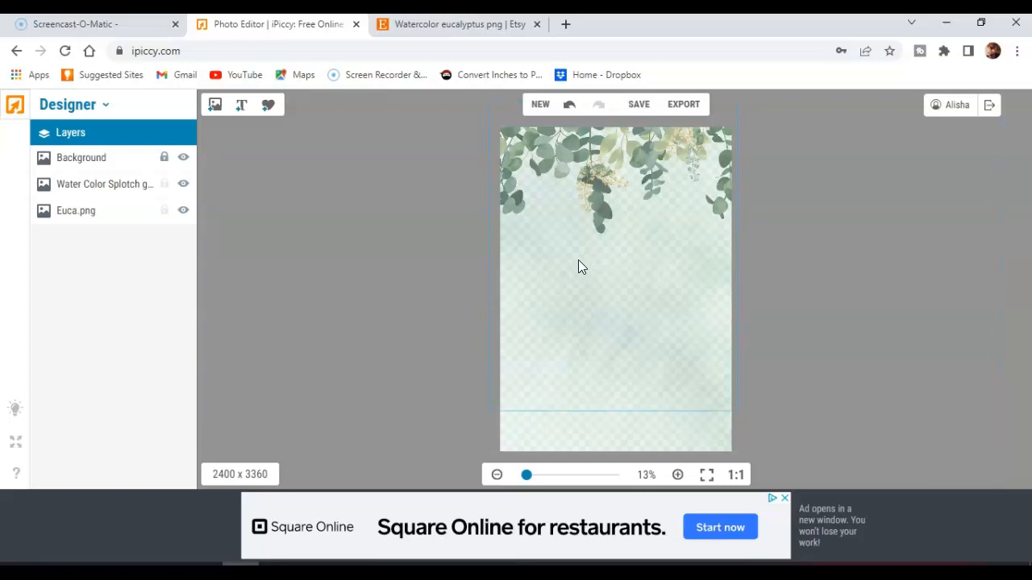
Add two placeholder text boxes below the eucalyptus, one beneath the other.
{"action": "left_click", "coordinate": [242, 113]}
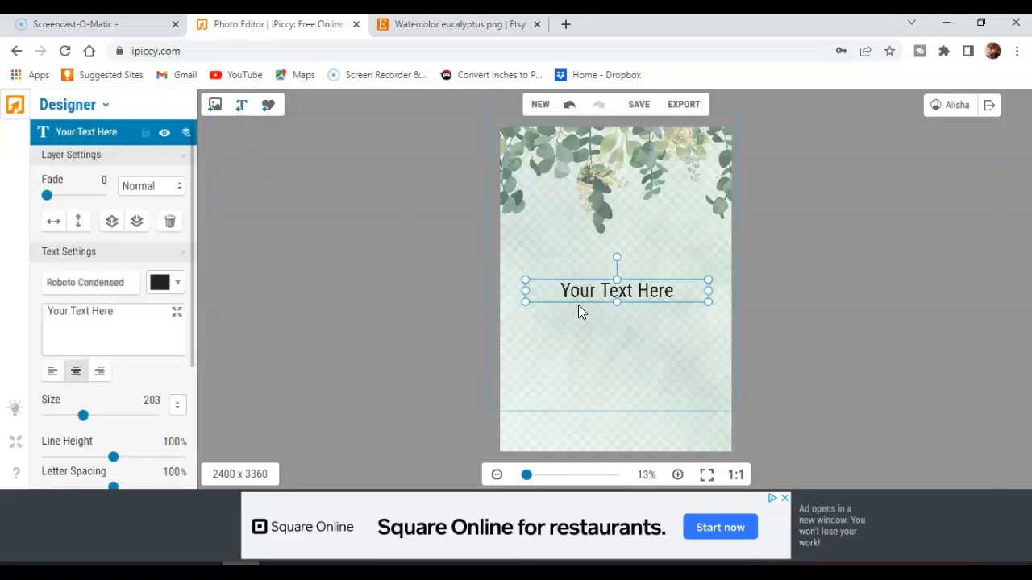
{"action": "left_click_drag", "start_coordinate": [591, 292], "coordinate": [587, 254]}
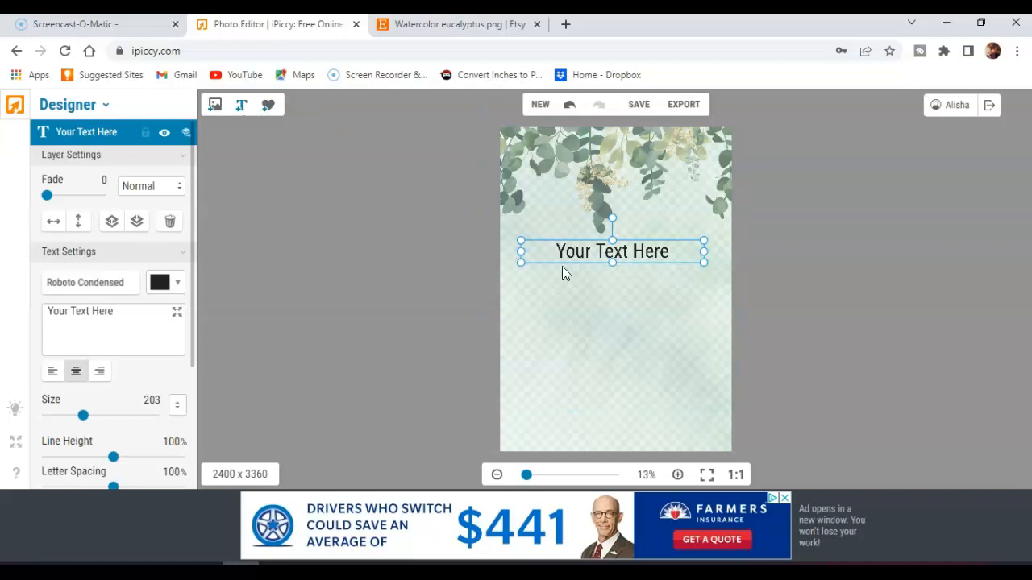
{"action": "mouse_move", "coordinate": [568, 257]}
{"action": "left_mouse_down"}
{"action": "mouse_move", "coordinate": [569, 321]}
{"action": "mouse_move", "coordinate": [575, 265]}
{"action": "left_mouse_up"}
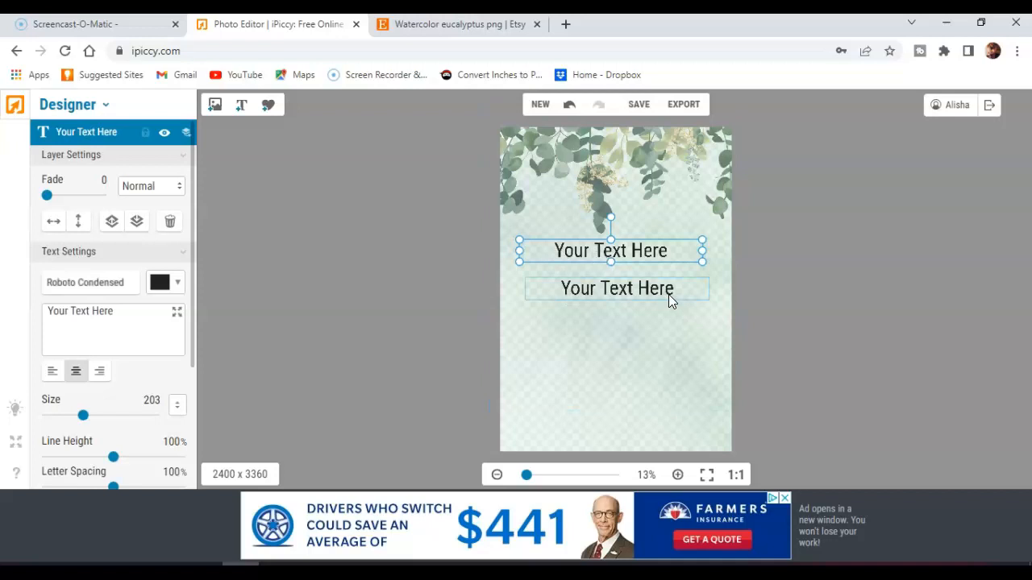
{"action": "left_click", "coordinate": [626, 295]}
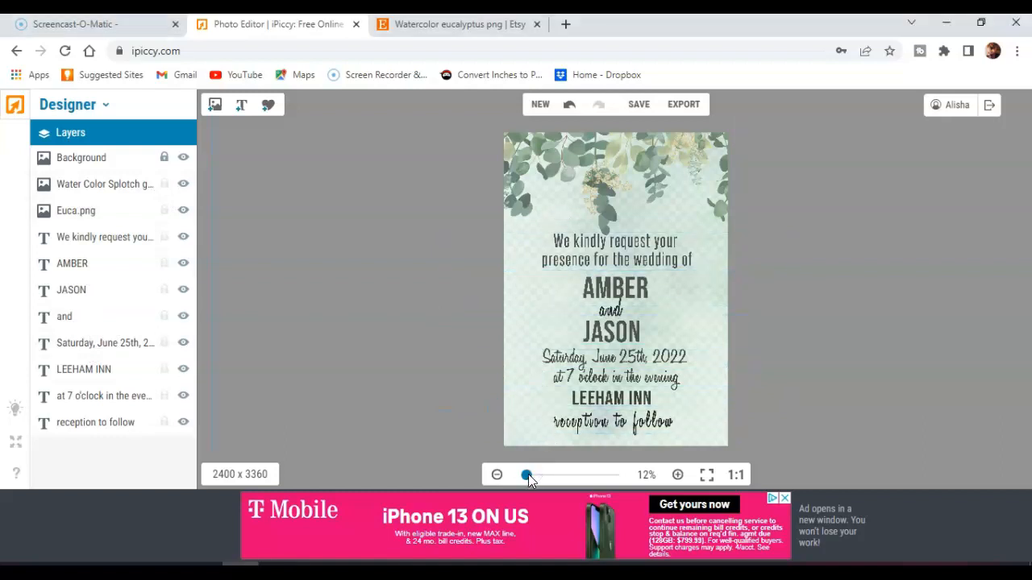
Examine the wedding invitation's text up close, its overall layout, and the layer settings of the lower text lines.
{"action": "left_click_drag", "start_coordinate": [531, 474], "coordinate": [534, 480]}
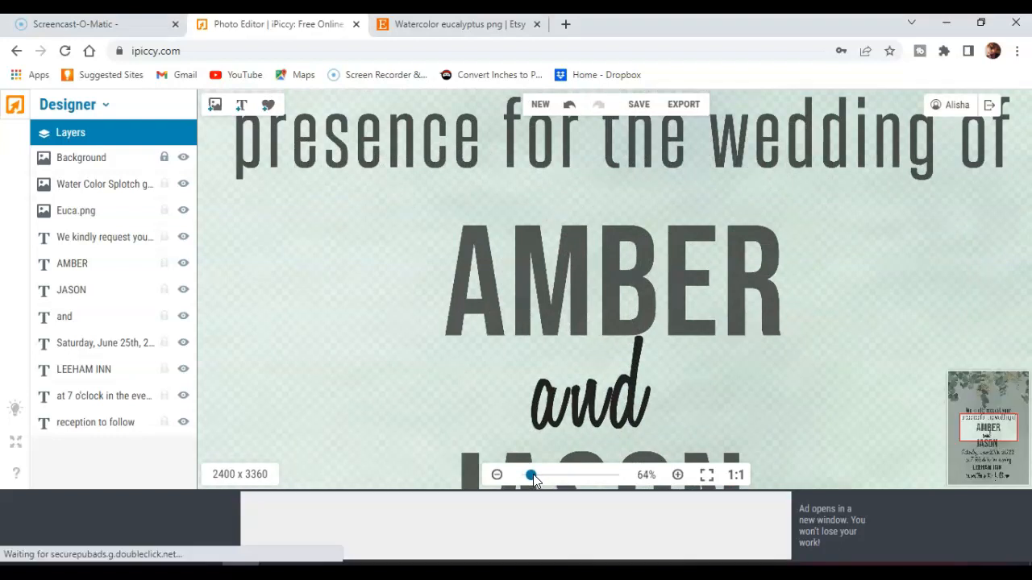
{"action": "left_click_drag", "start_coordinate": [532, 475], "coordinate": [524, 474]}
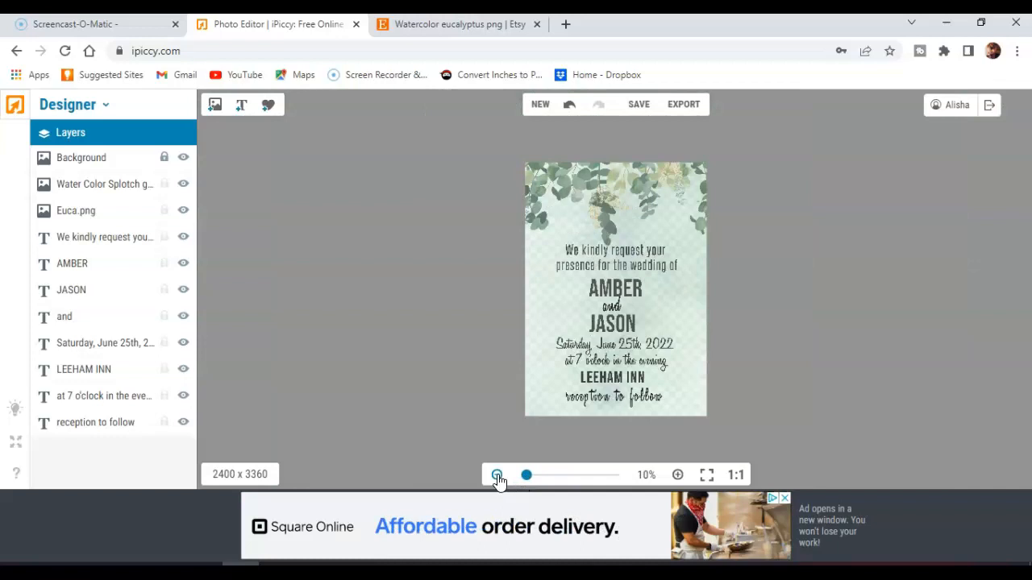
{"action": "left_click", "coordinate": [498, 476]}
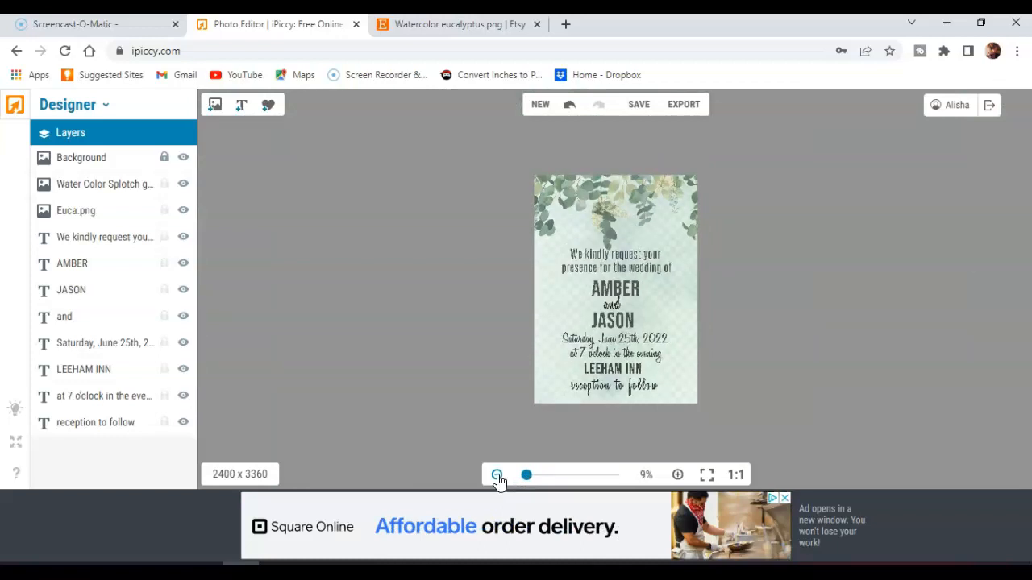
{"action": "left_click", "coordinate": [677, 475]}
{"action": "left_click", "coordinate": [677, 475]}
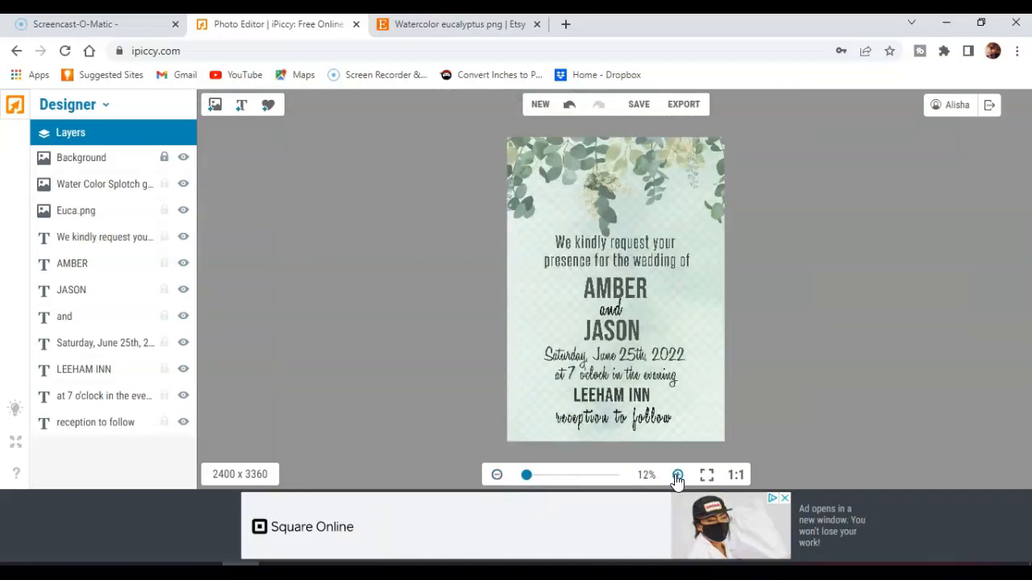
{"action": "left_click", "coordinate": [677, 475]}
{"action": "left_click", "coordinate": [677, 475]}
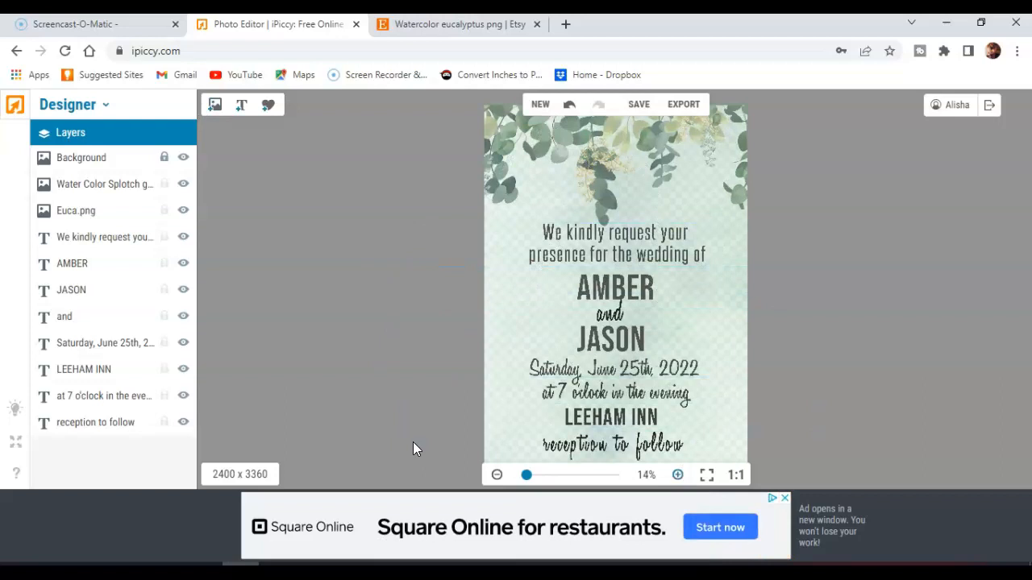
{"action": "left_click", "coordinate": [486, 444]}
{"action": "left_click", "coordinate": [488, 438]}
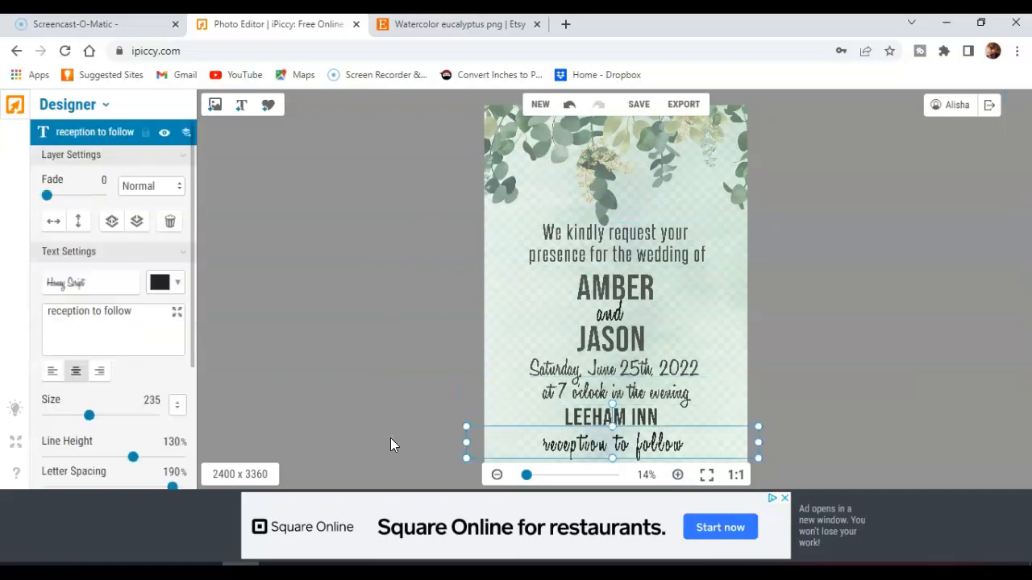
{"action": "left_click", "coordinate": [331, 381]}
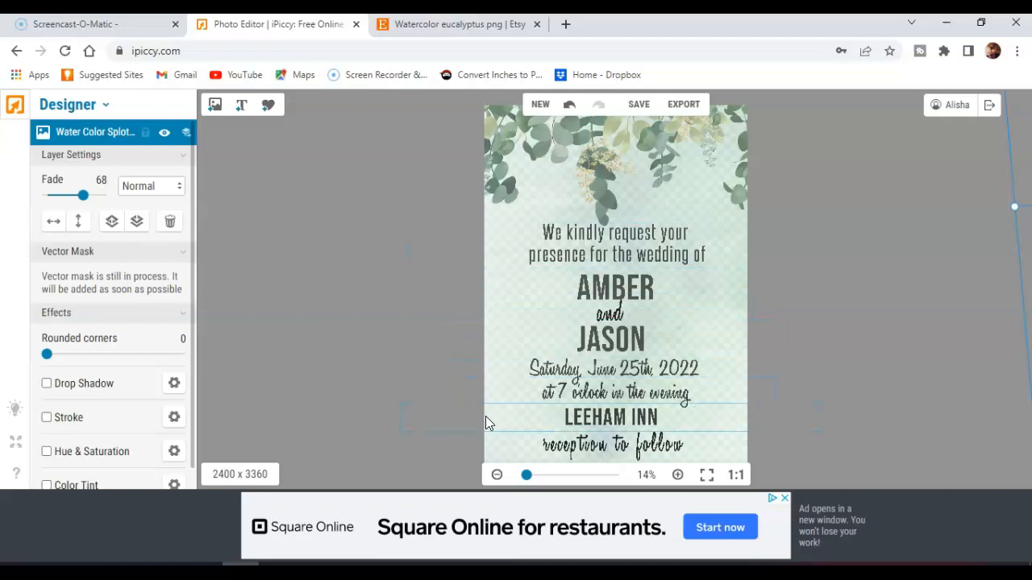
{"action": "left_click", "coordinate": [498, 362]}
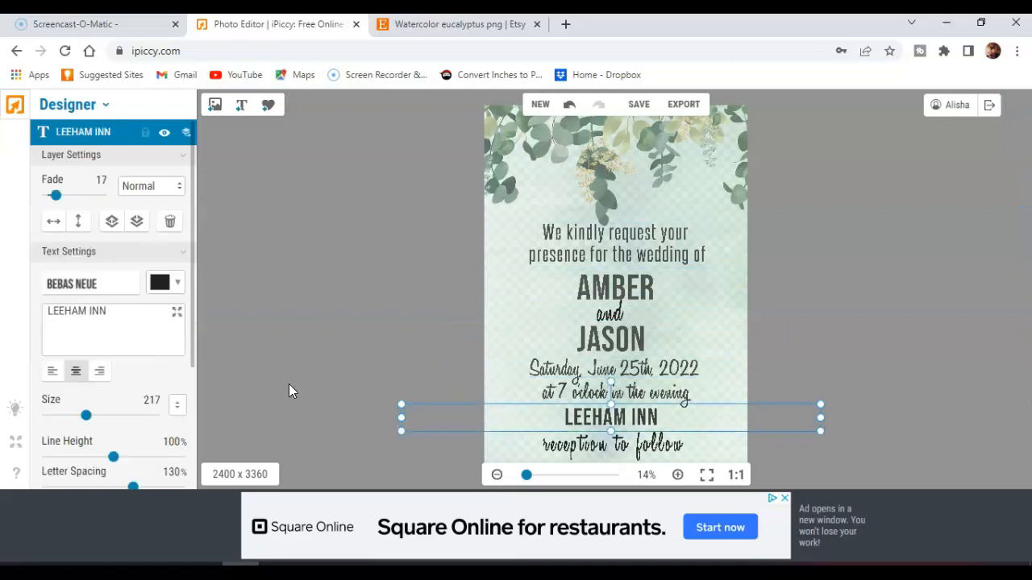
Set the fade of the eucalyptus image layer to 20.
{"action": "left_click", "coordinate": [253, 389]}
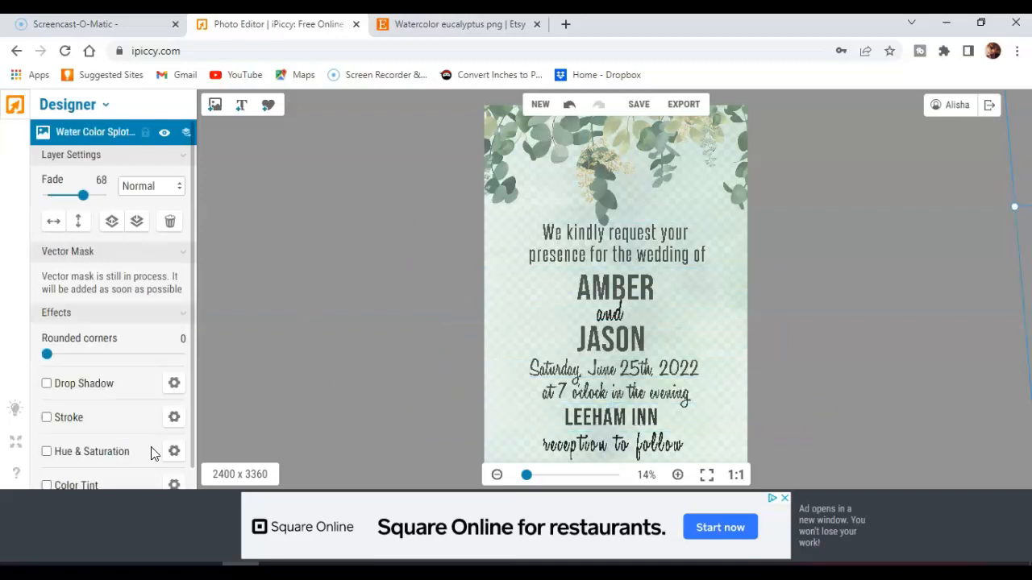
{"action": "left_click", "coordinate": [557, 194]}
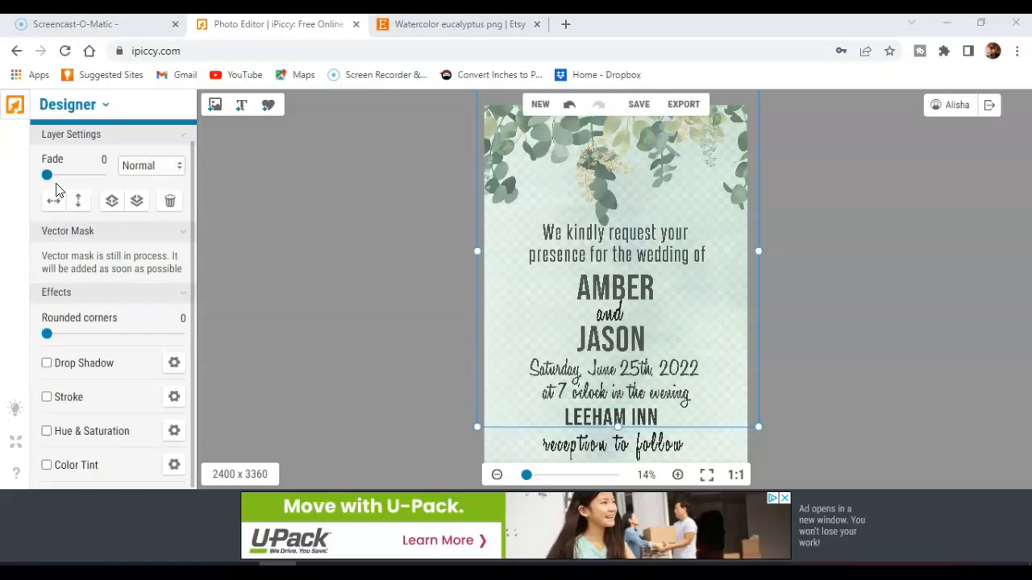
{"action": "left_click_drag", "start_coordinate": [47, 176], "coordinate": [60, 184]}
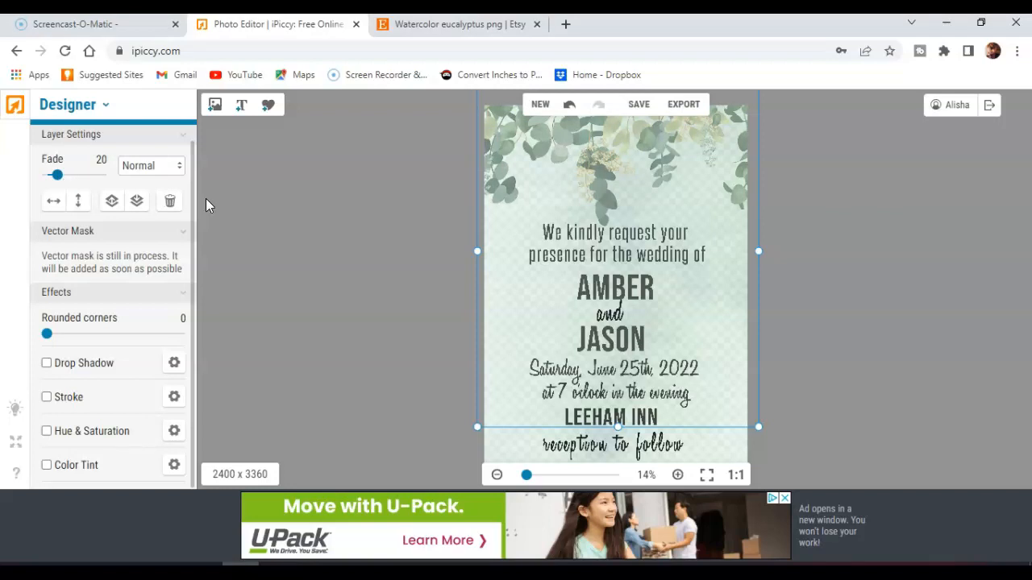
Set the fade of the script "and" text between the couple's names to 9.
{"action": "left_click", "coordinate": [614, 319]}
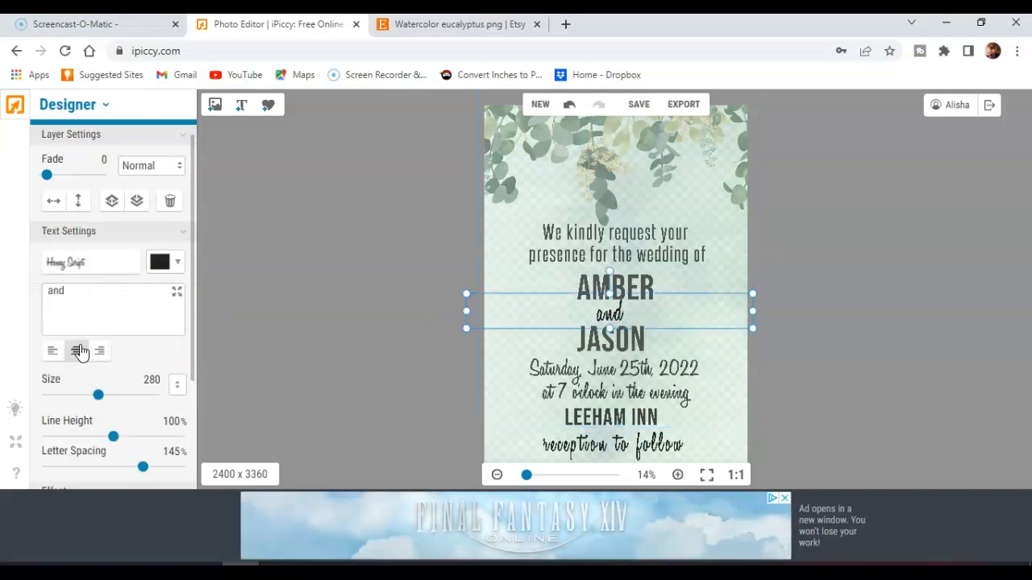
{"action": "left_click", "coordinate": [54, 179]}
{"action": "left_click_drag", "start_coordinate": [54, 181], "coordinate": [51, 180]}
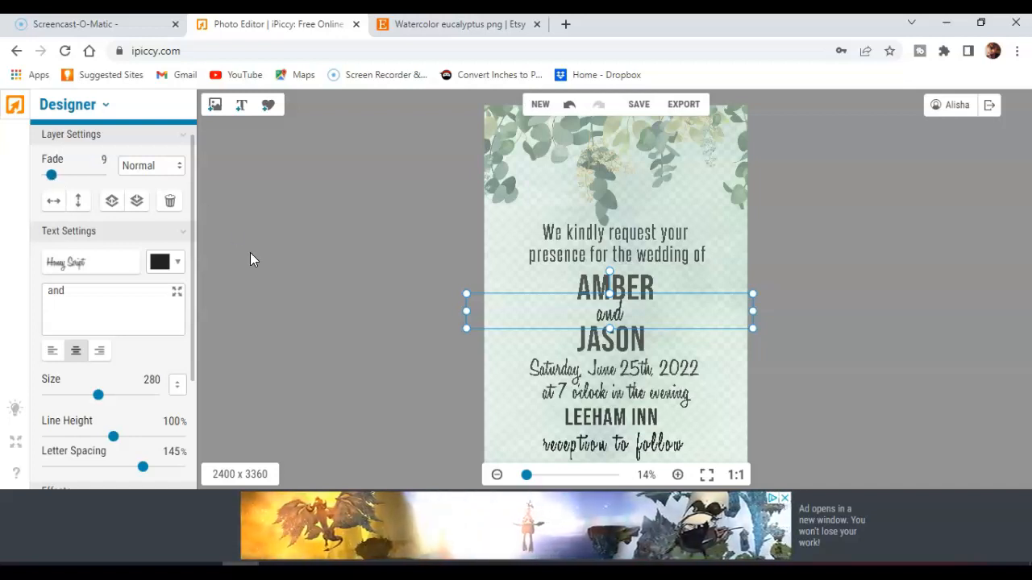
{"action": "left_click", "coordinate": [243, 286]}
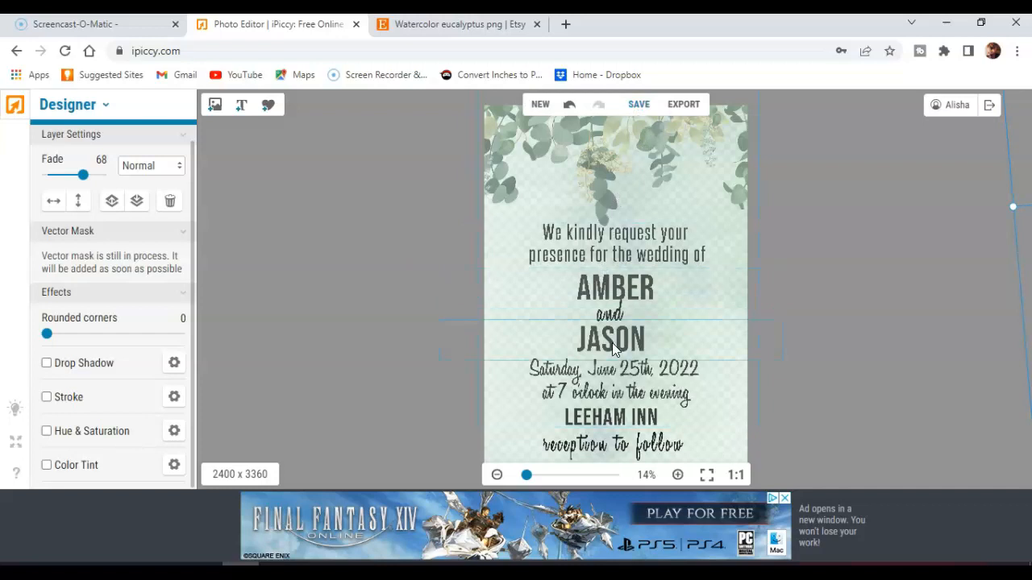
Set the fade of the "reception to follow" text layer to 17.
{"action": "left_click", "coordinate": [580, 449]}
{"action": "left_click_drag", "start_coordinate": [83, 175], "coordinate": [56, 179]}
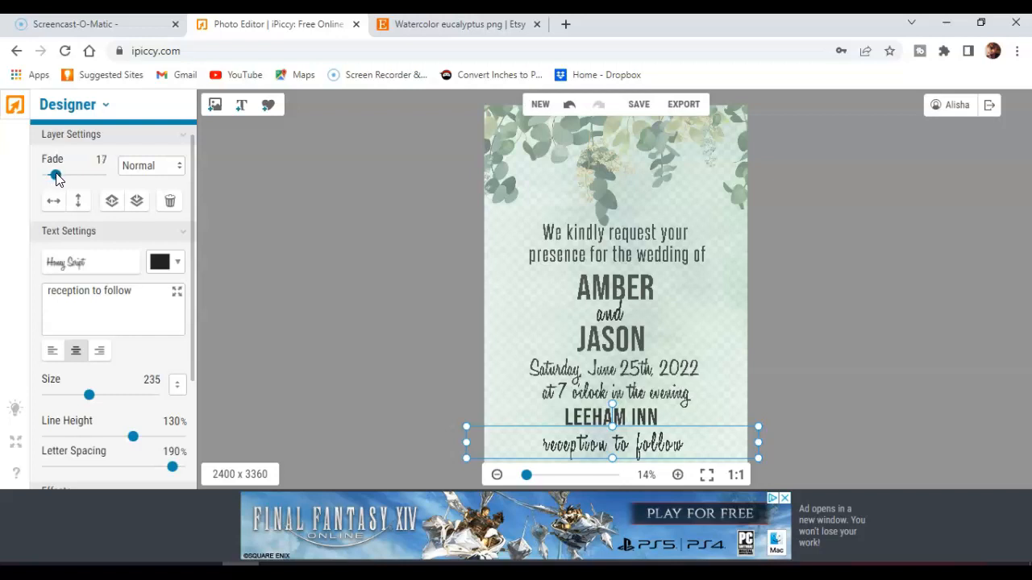
{"action": "left_click", "coordinate": [236, 203]}
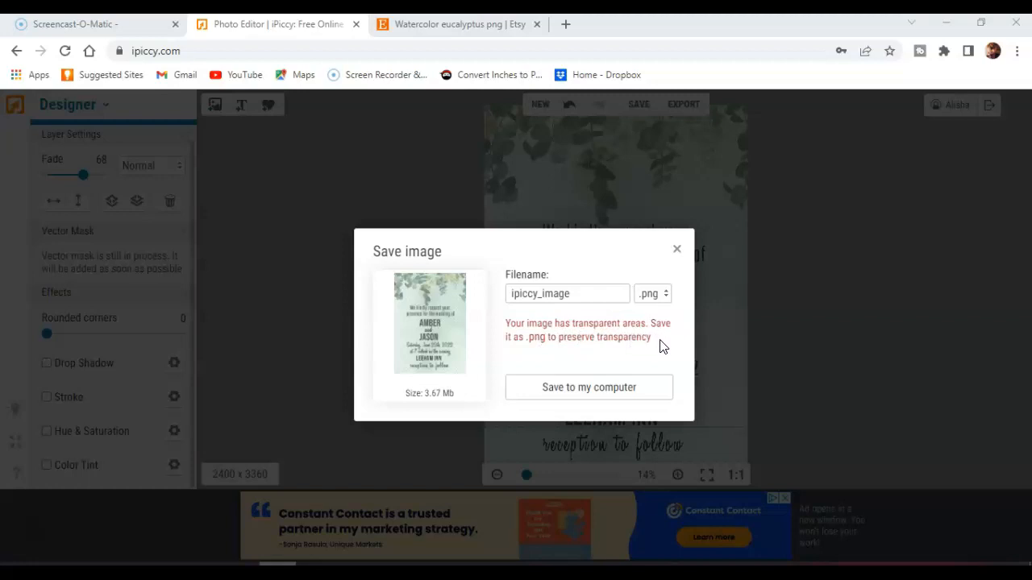
Save the invitation to the computer as ipiccy_image in .jpg format at Highest quality.
{"action": "left_click", "coordinate": [653, 294]}
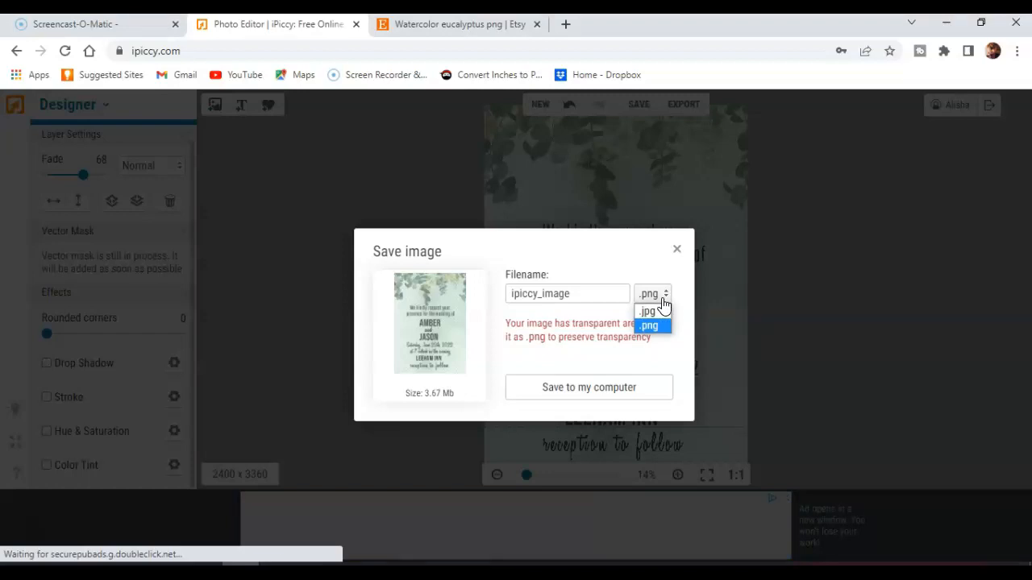
{"action": "left_click", "coordinate": [654, 311]}
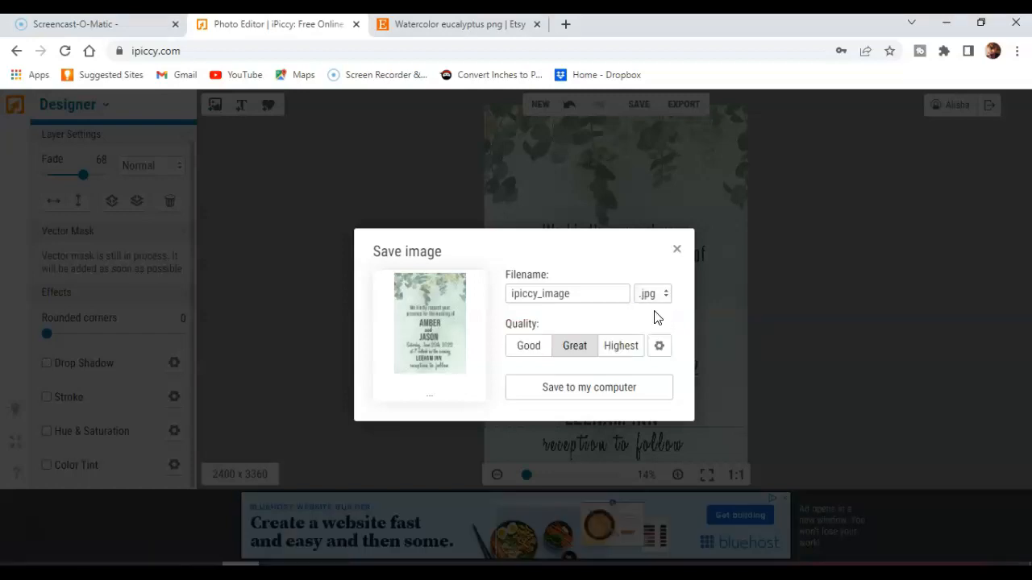
{"action": "left_click", "coordinate": [618, 357]}
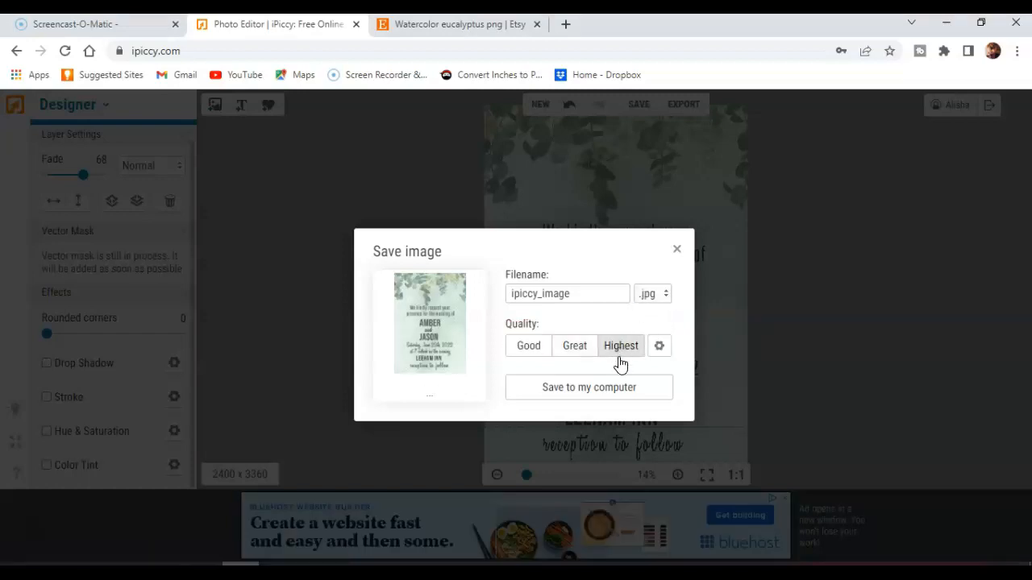
{"action": "left_click", "coordinate": [585, 390]}
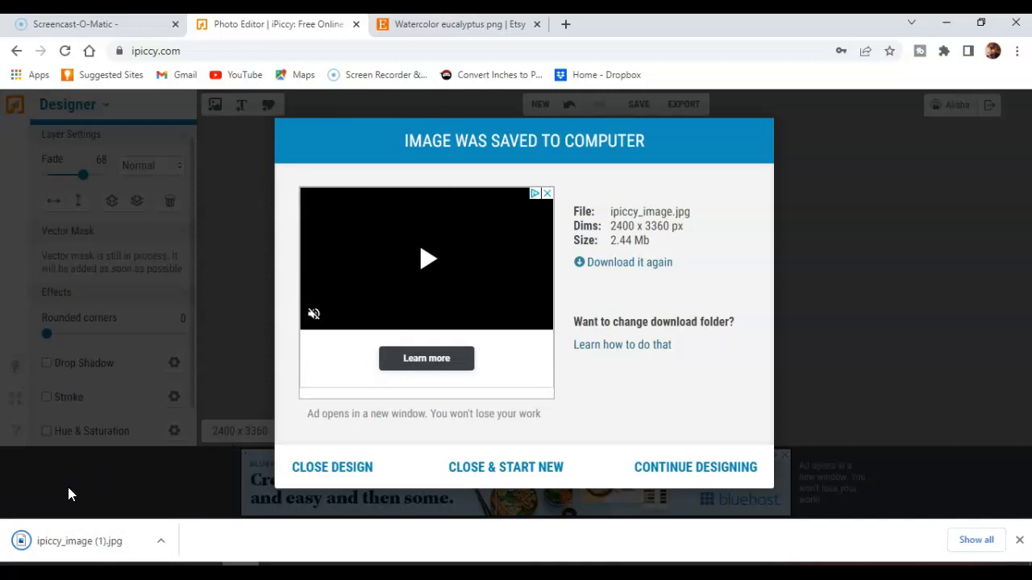
Open the downloaded ipiccy_image (1).jpg in the photo editor and examine its eucalyptus and text up close and as a whole.
{"action": "left_click_drag", "start_coordinate": [34, 537], "coordinate": [448, 295]}
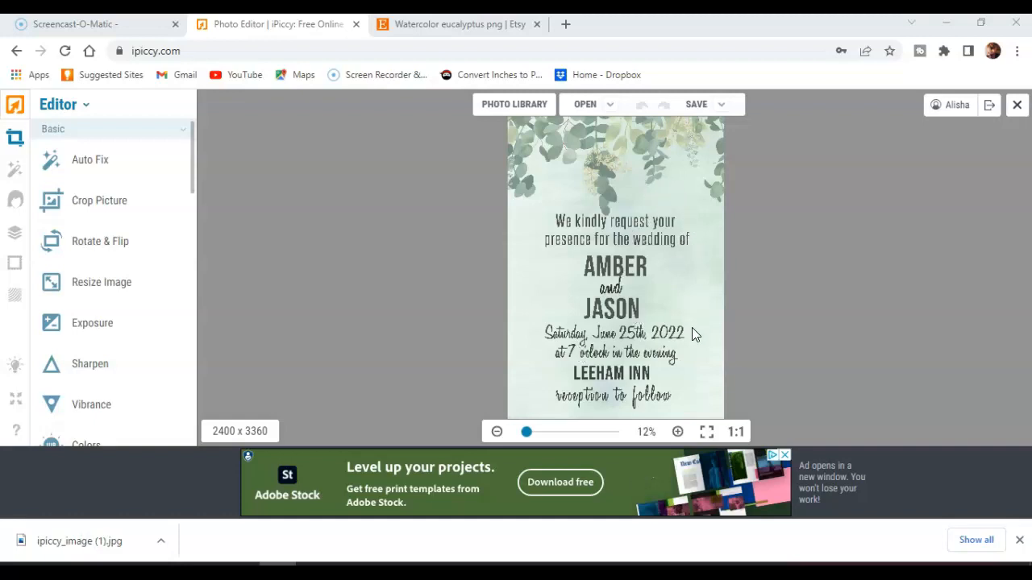
{"action": "left_click", "coordinate": [528, 428]}
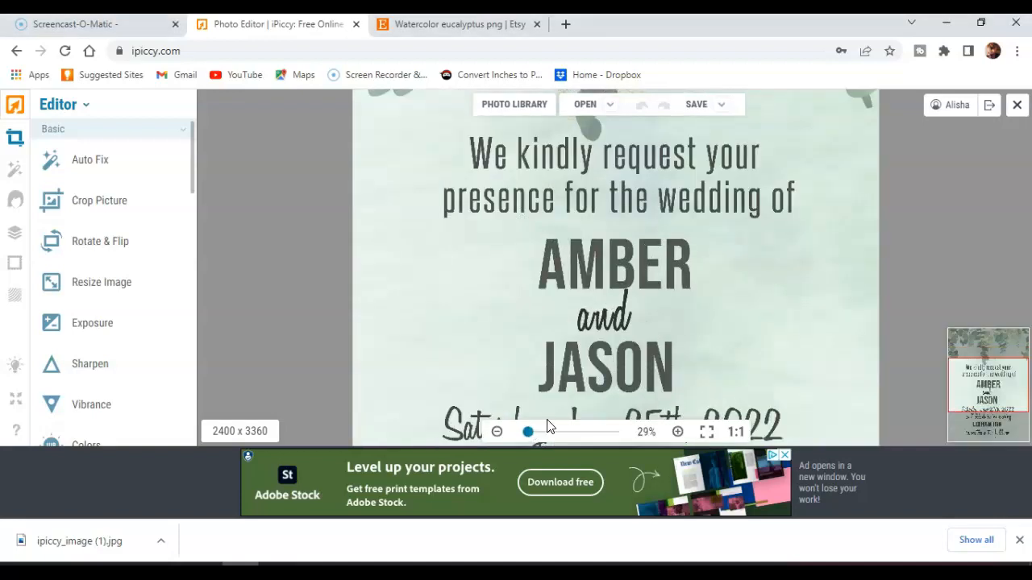
{"action": "left_click_drag", "start_coordinate": [751, 257], "coordinate": [754, 387]}
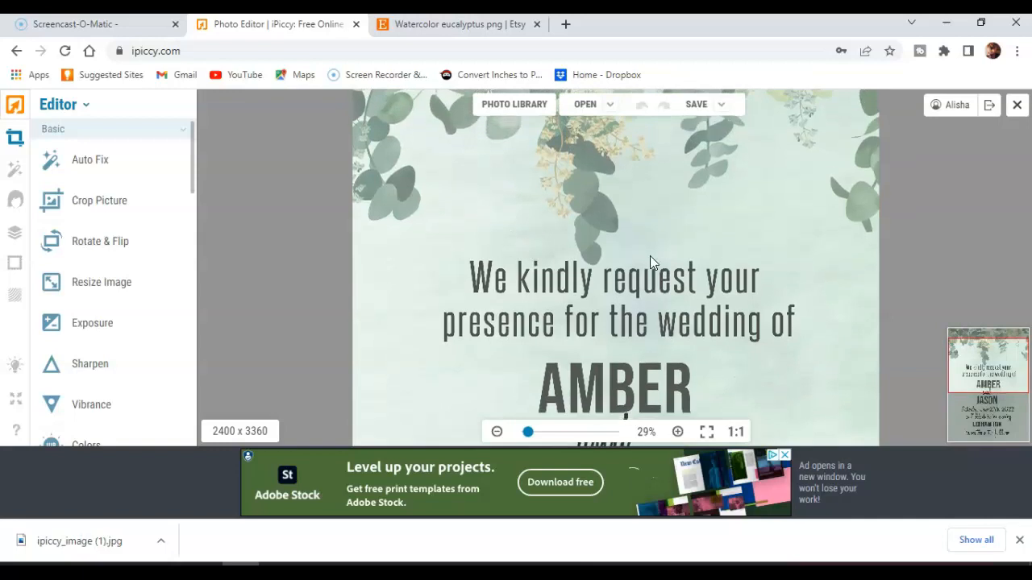
{"action": "left_click_drag", "start_coordinate": [776, 375], "coordinate": [741, 159]}
{"action": "left_click_drag", "start_coordinate": [779, 255], "coordinate": [771, 317]}
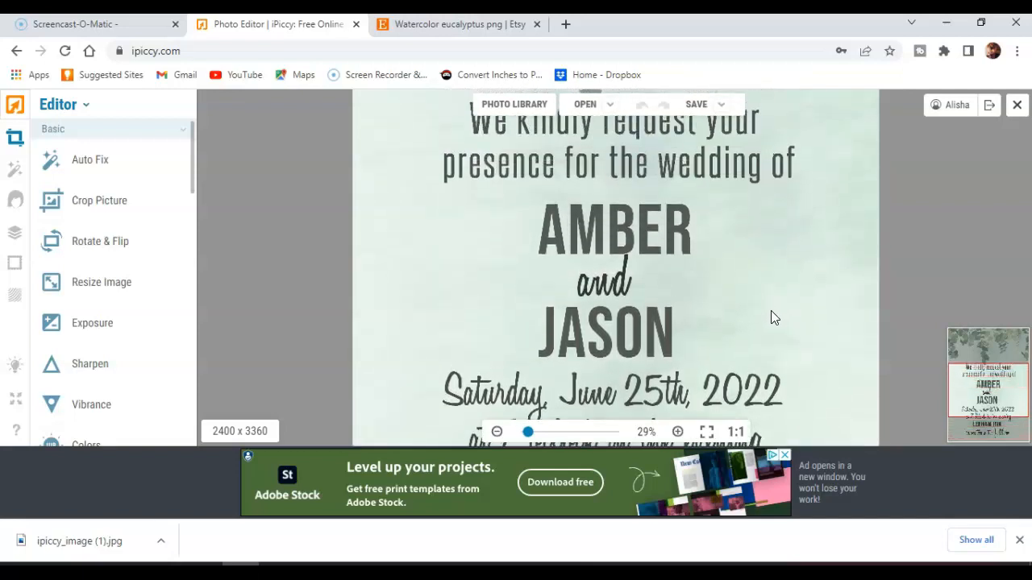
{"action": "left_click", "coordinate": [497, 432]}
{"action": "left_click", "coordinate": [497, 432]}
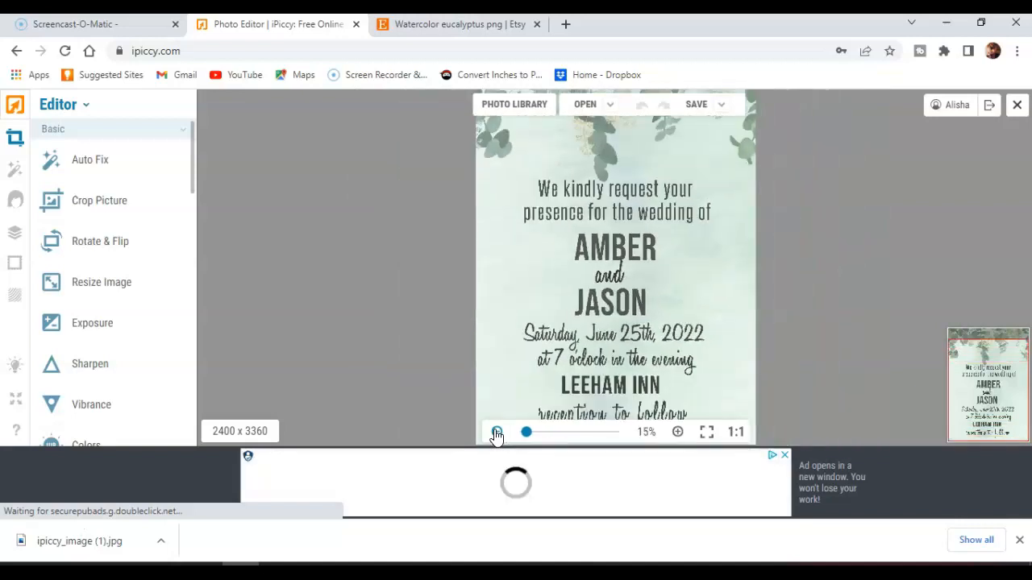
{"action": "left_click", "coordinate": [497, 432]}
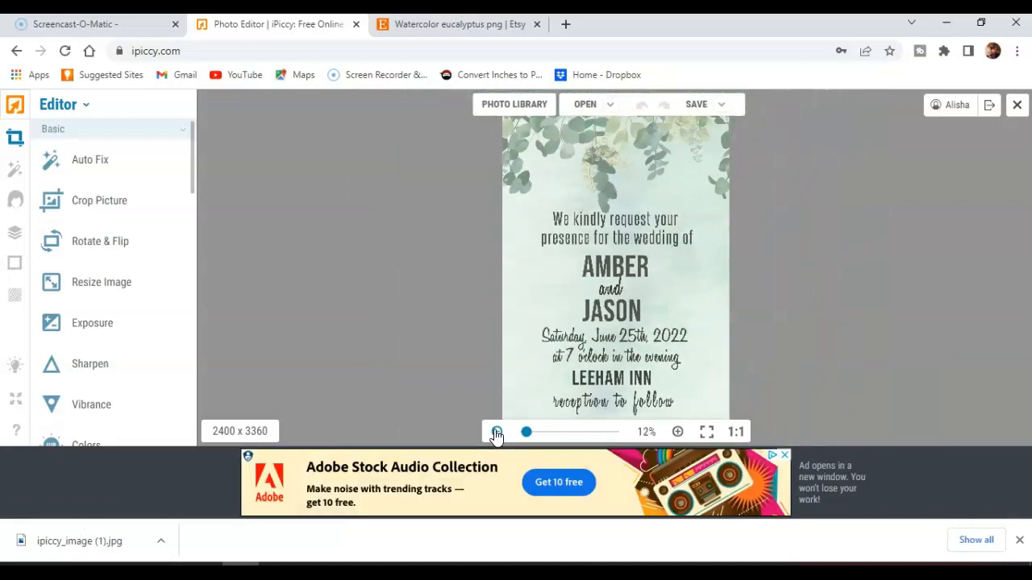